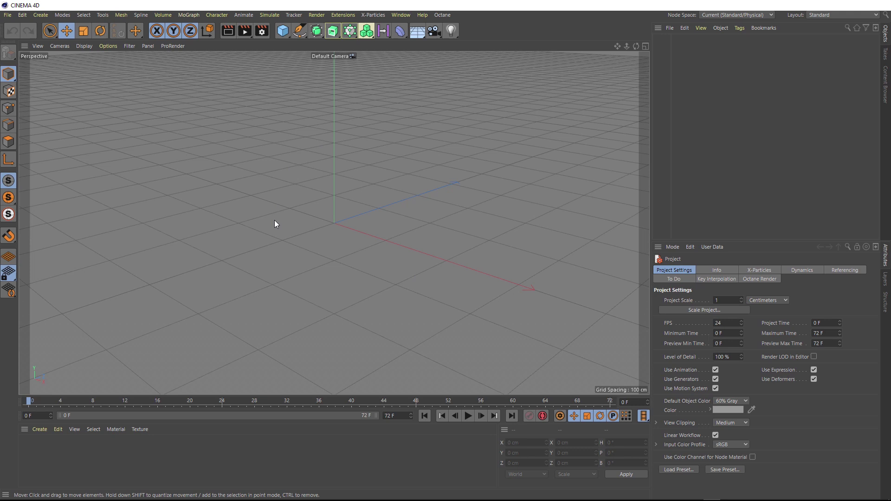
# Add a sphere and display the viewport in Gouraud Shading (Lines) to show its wireframe
pyautogui.click(282, 31)
pyautogui.click(466, 64)
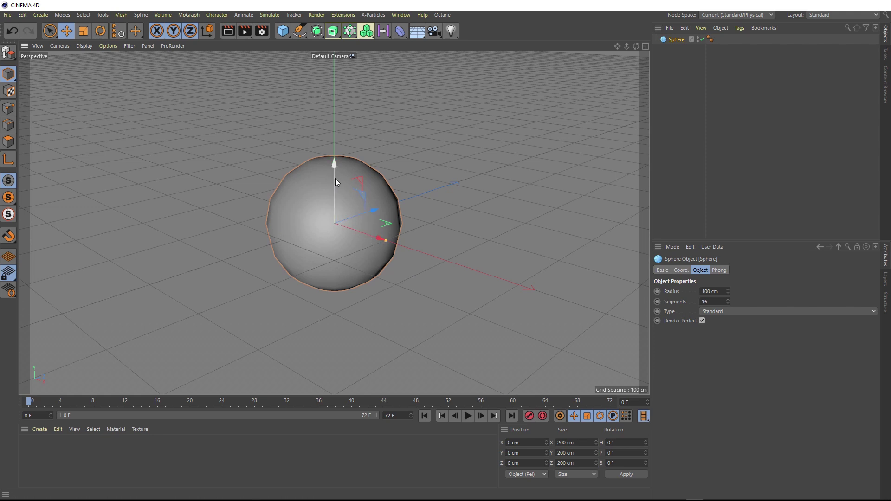
pyautogui.click(82, 46)
pyautogui.click(89, 66)
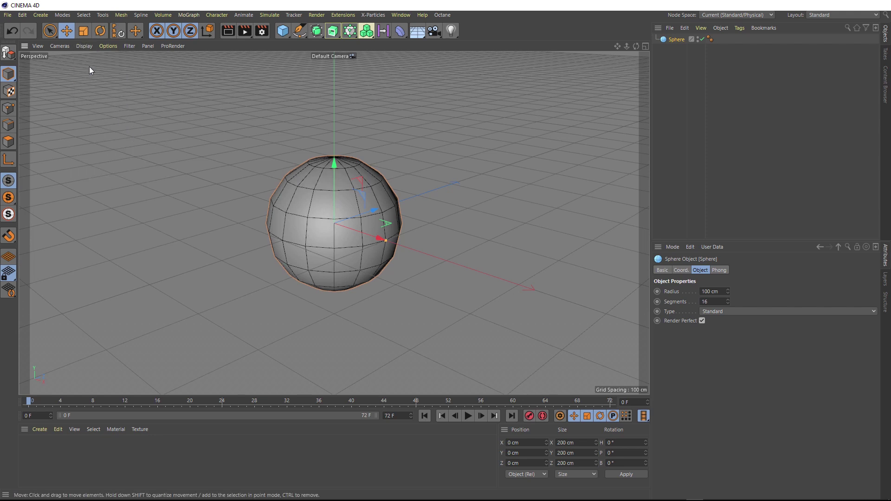
pyautogui.scroll(6, 344, 199)
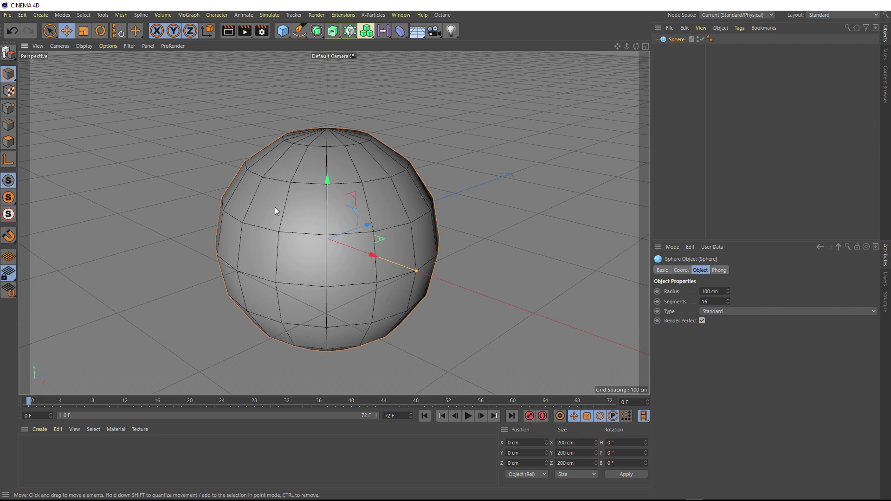
pyautogui.keyDown('alt'); pyautogui.moveTo(285, 166); pyautogui.dragTo(271, 236); pyautogui.keyUp('alt')
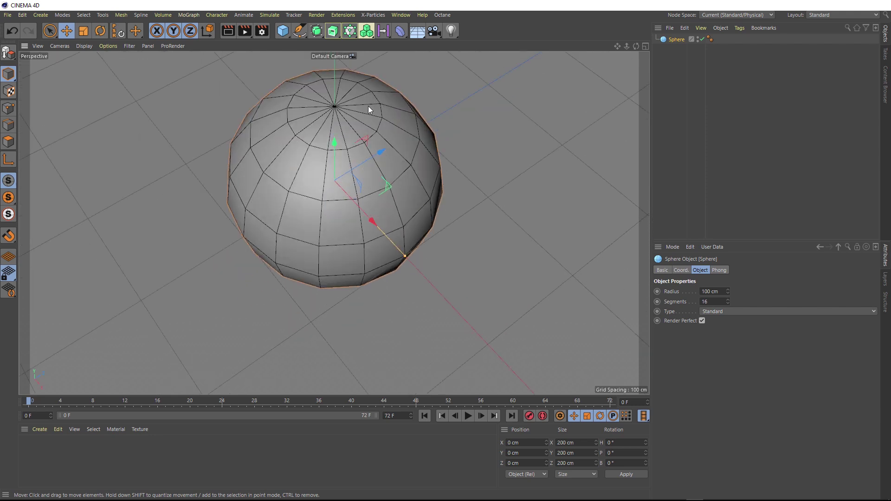
pyautogui.keyDown('alt'); pyautogui.moveTo(339, 121); pyautogui.dragTo(338, 155, button='middle'); pyautogui.keyUp('alt')
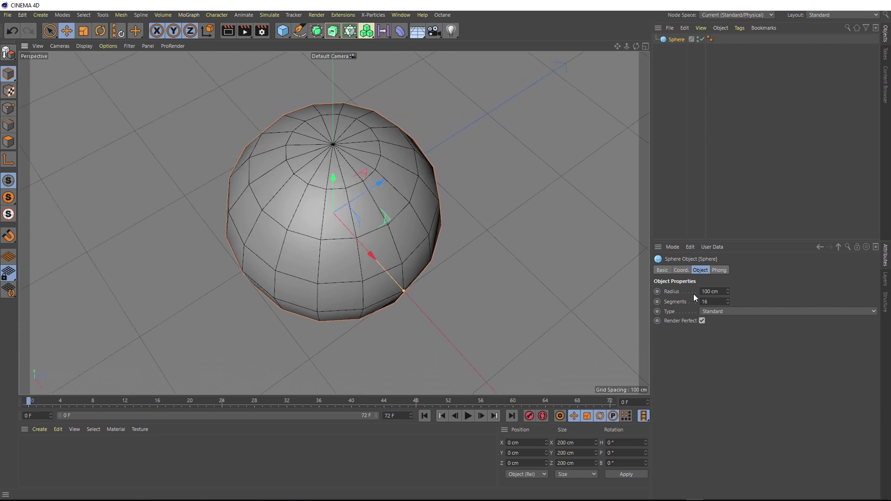
# Switch the sphere's type to Hexahedron, then to Icosahedron
pyautogui.click(738, 310)
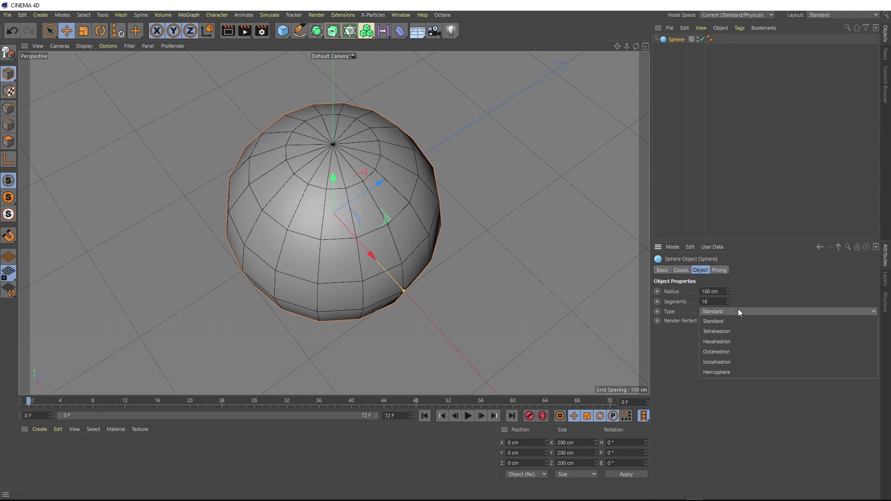
pyautogui.click(732, 341)
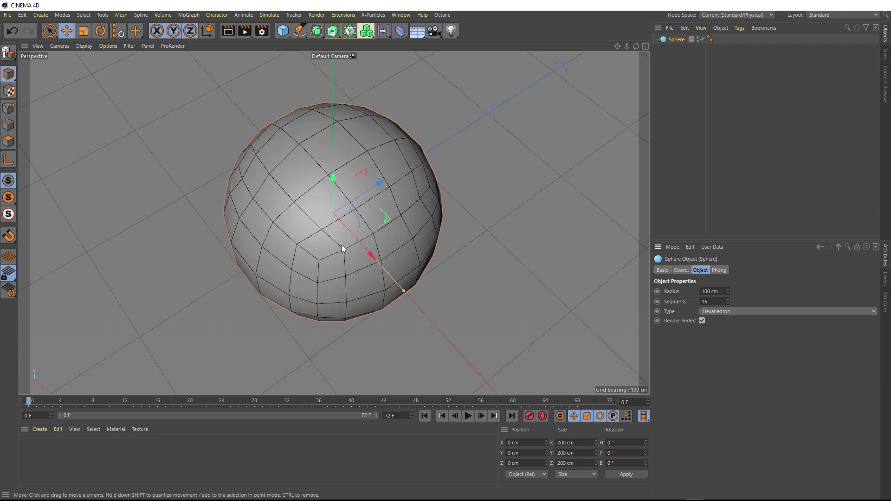
pyautogui.keyDown('alt'); pyautogui.moveTo(341, 268); pyautogui.dragTo(362, 235); pyautogui.keyUp('alt')
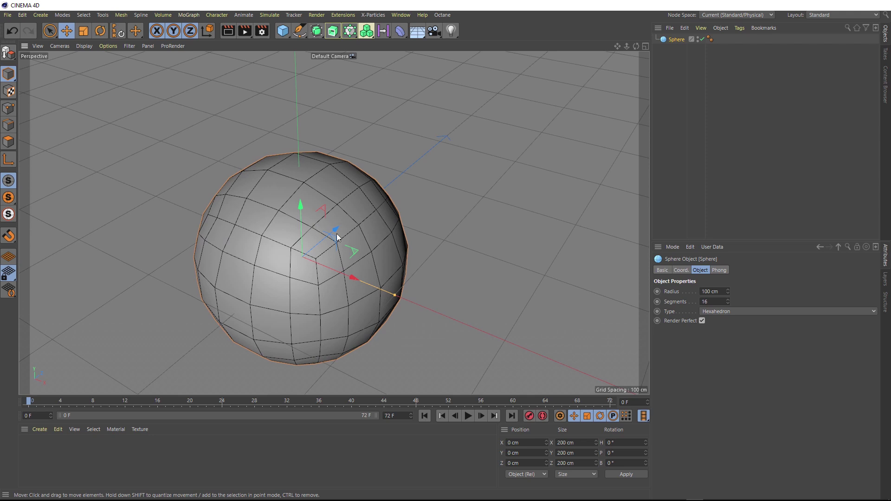
pyautogui.click(731, 310)
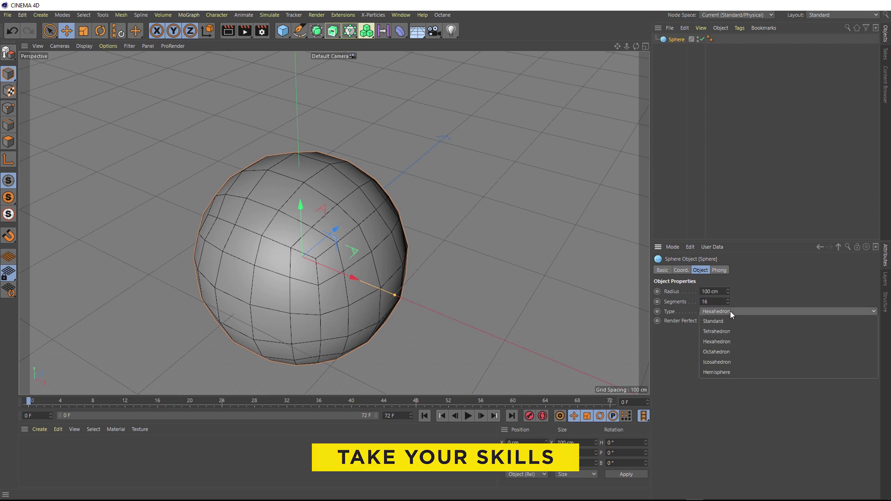
pyautogui.click(728, 362)
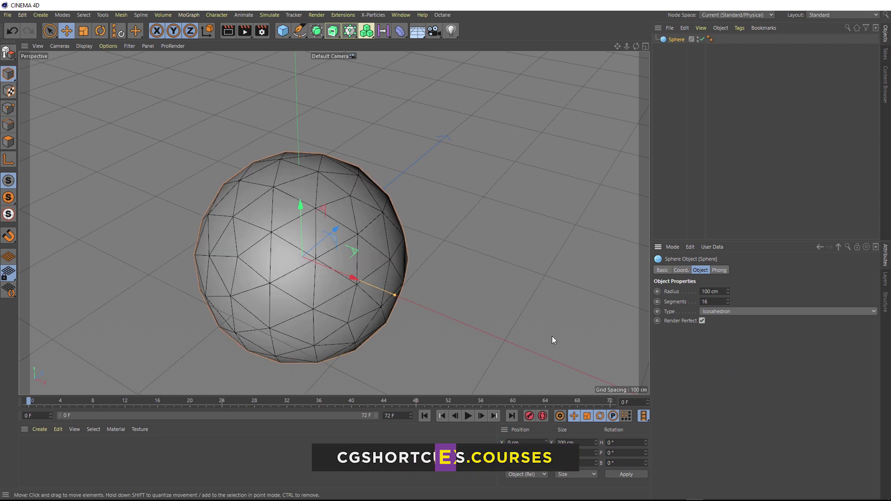
pyautogui.keyDown('alt'); pyautogui.moveTo(311, 267); pyautogui.dragTo(333, 219); pyautogui.keyUp('alt')
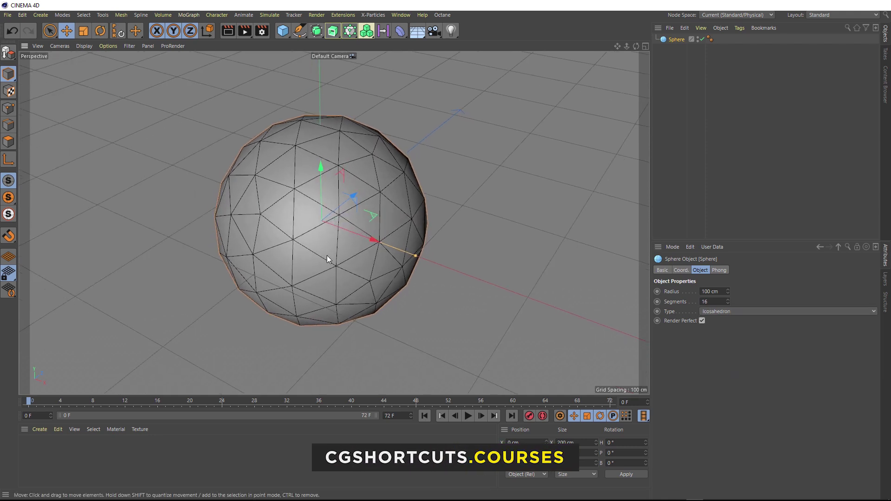
pyautogui.moveTo(327, 256)
pyautogui.keyDown('alt'); pyautogui.mouseDown()
pyautogui.moveTo(383, 232)
pyautogui.moveTo(340, 247)
pyautogui.mouseUp(); pyautogui.keyUp('alt')
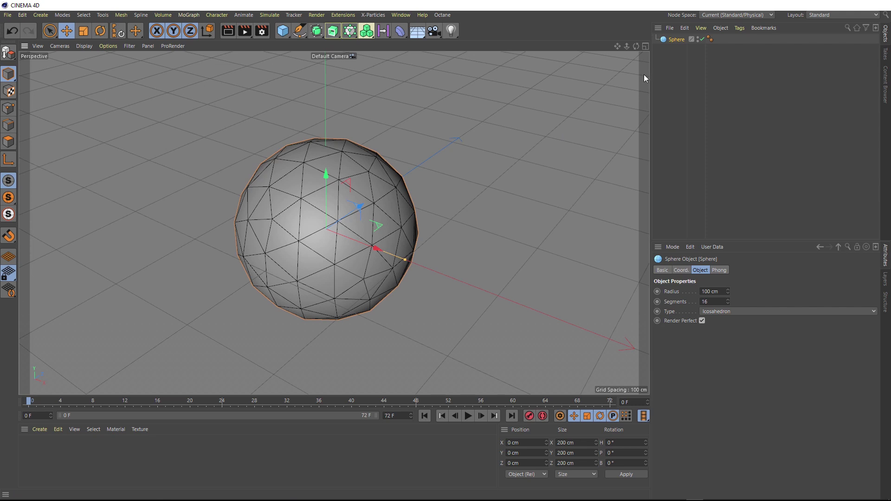
# Wrap the sphere in a Dual Graph generator to get hexagon-pentagon faces
pyautogui.click(343, 15)
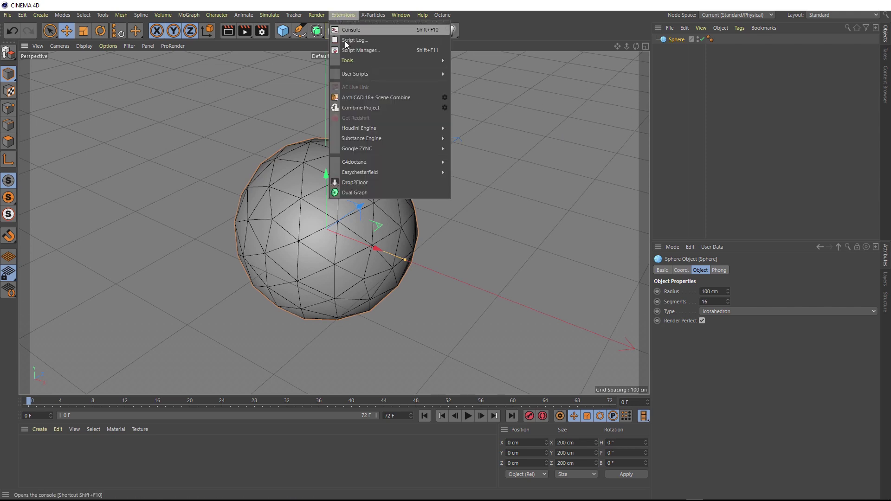
pyautogui.click(381, 195)
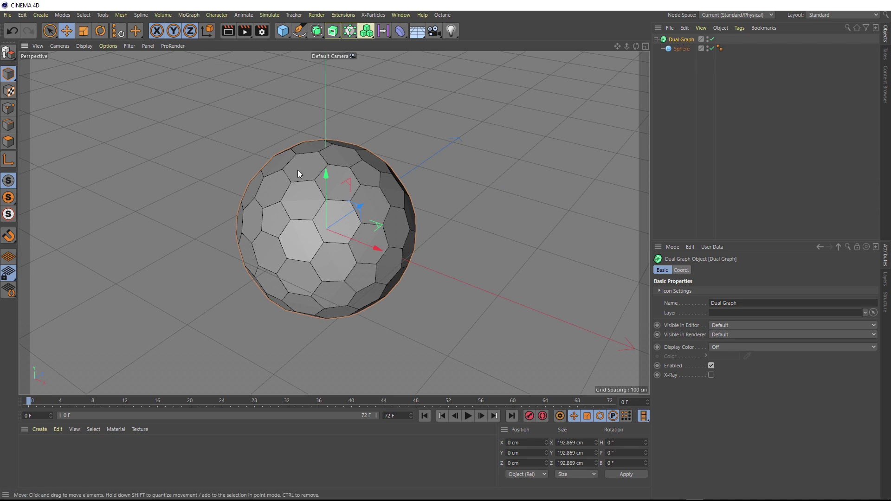
pyautogui.keyDown('alt'); pyautogui.moveTo(377, 267); pyautogui.dragTo(326, 254); pyautogui.keyUp('alt')
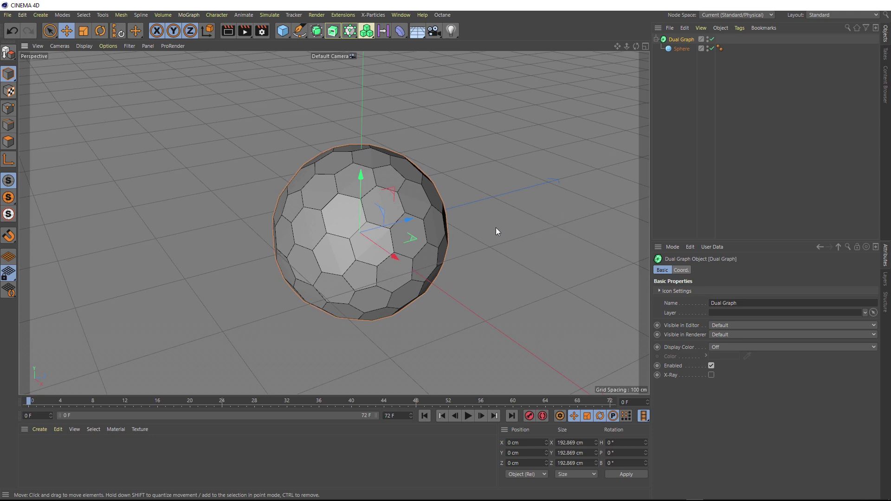
pyautogui.keyDown('alt'); pyautogui.moveTo(407, 223); pyautogui.dragTo(374, 209, button='middle'); pyautogui.keyUp('alt')
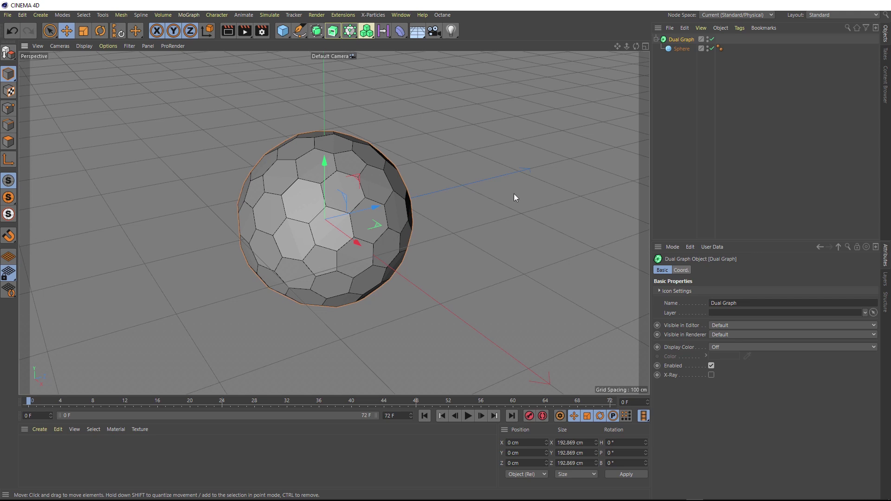
# Bake the Dual Graph with Current State to Object, hide the original, and select the copy
pyautogui.rightClick(679, 38)
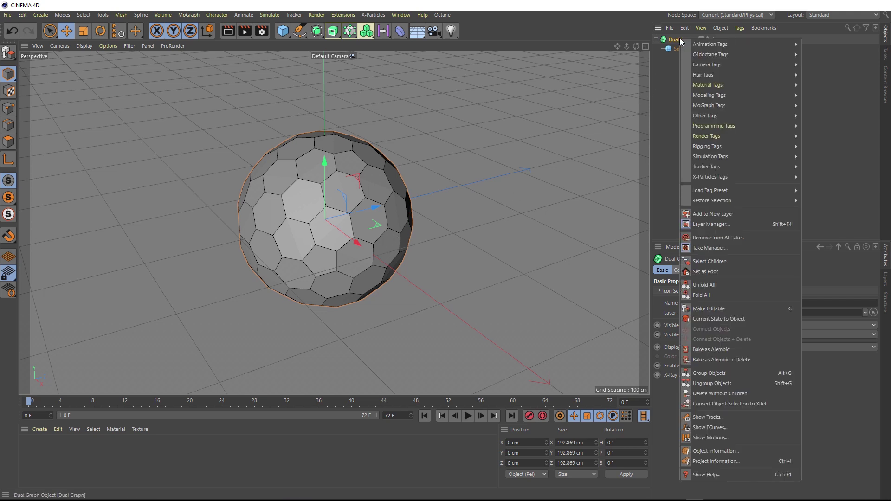
pyautogui.click(725, 318)
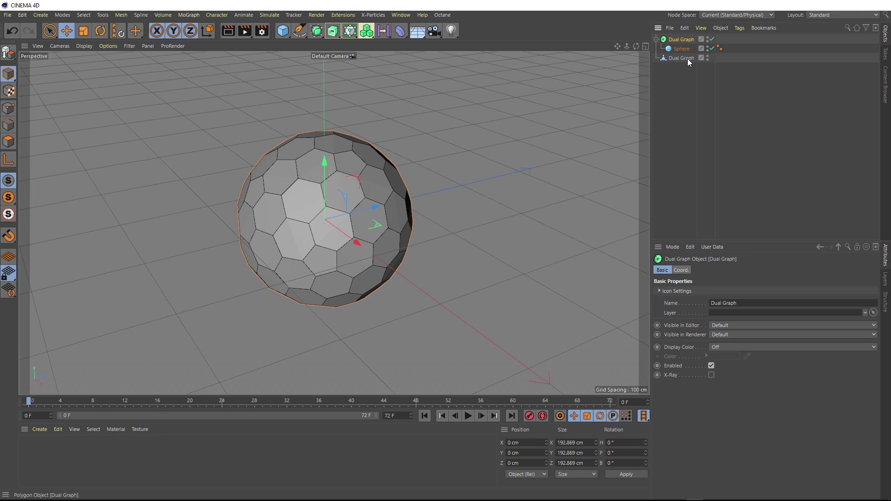
pyautogui.keyDown('ctrl'); pyautogui.doubleClick(707, 40); pyautogui.keyUp('ctrl')
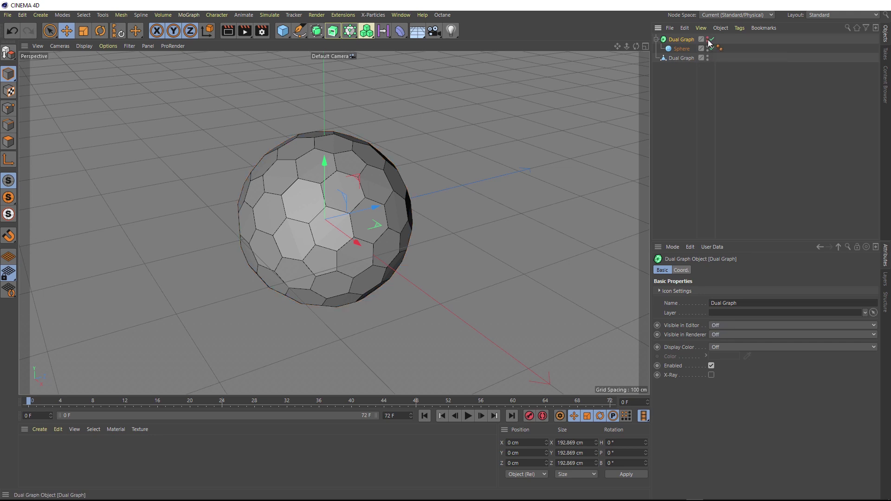
pyautogui.click(678, 57)
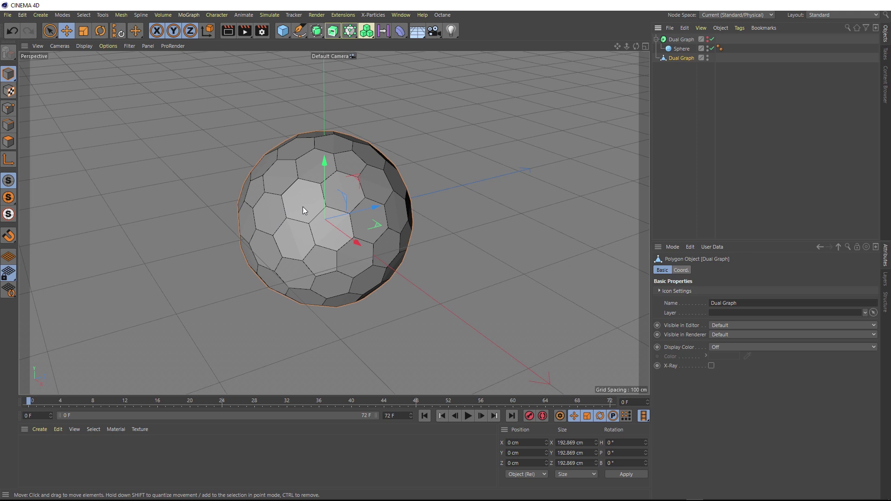
# Select all polygons and Extrude Inner them 4.7 cm with Preserve Groups turned off
pyautogui.click(9, 141)
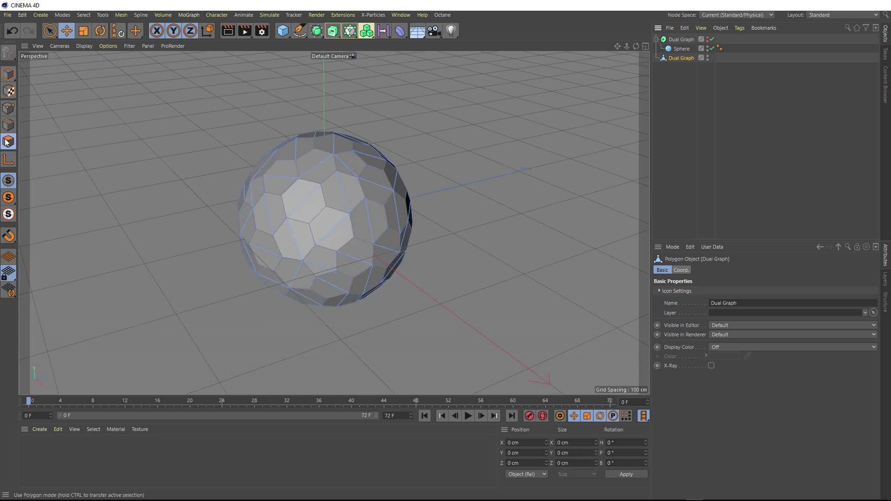
pyautogui.click(309, 205)
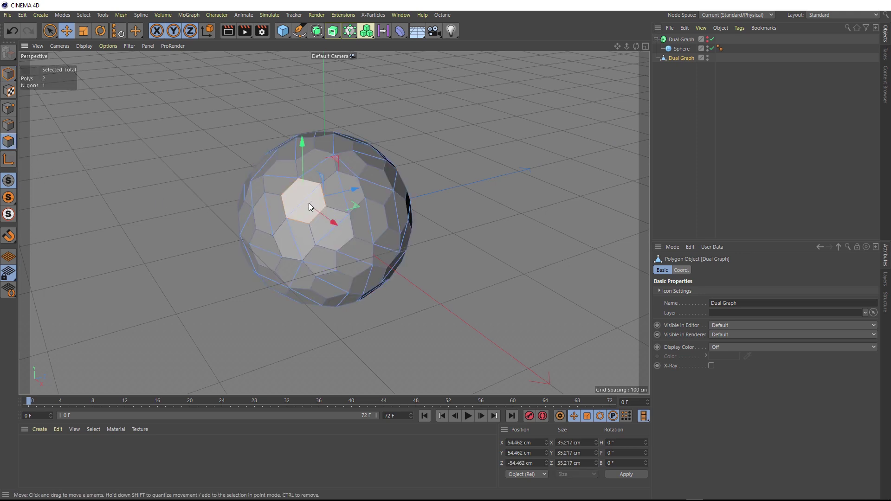
pyautogui.hotkey('ctrl', 'a')
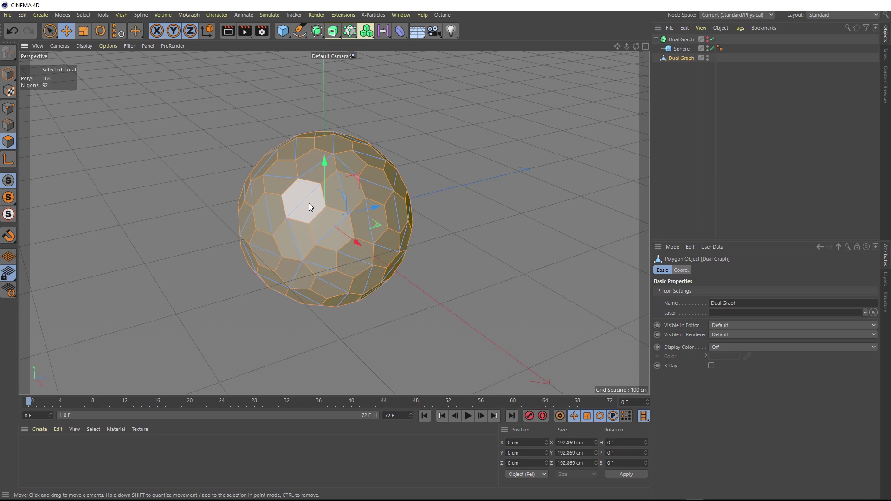
pyautogui.rightClick(322, 204)
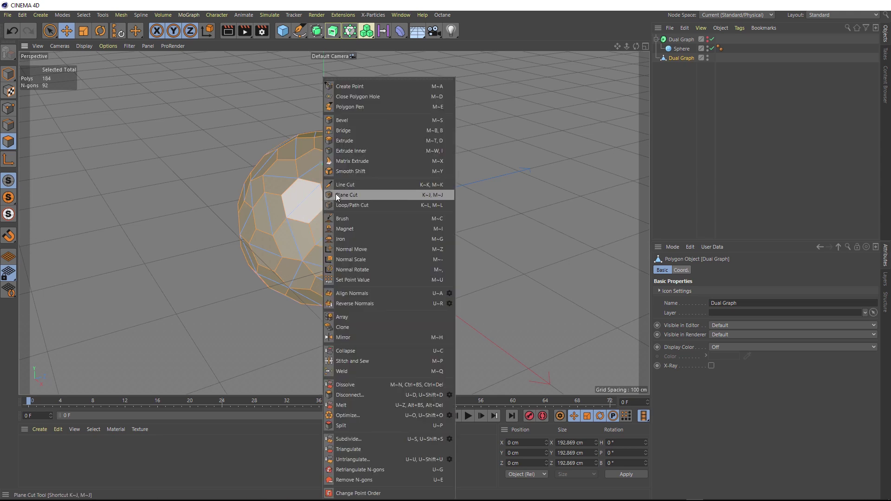
pyautogui.click(364, 151)
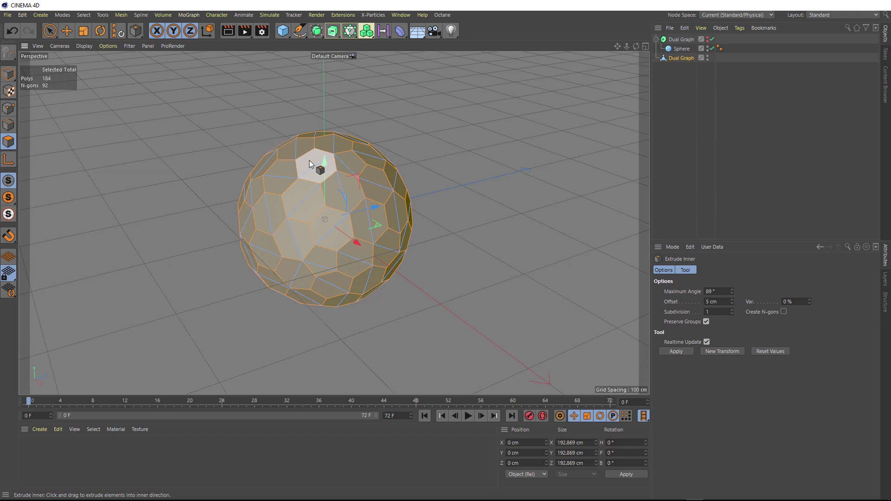
pyautogui.click(706, 322)
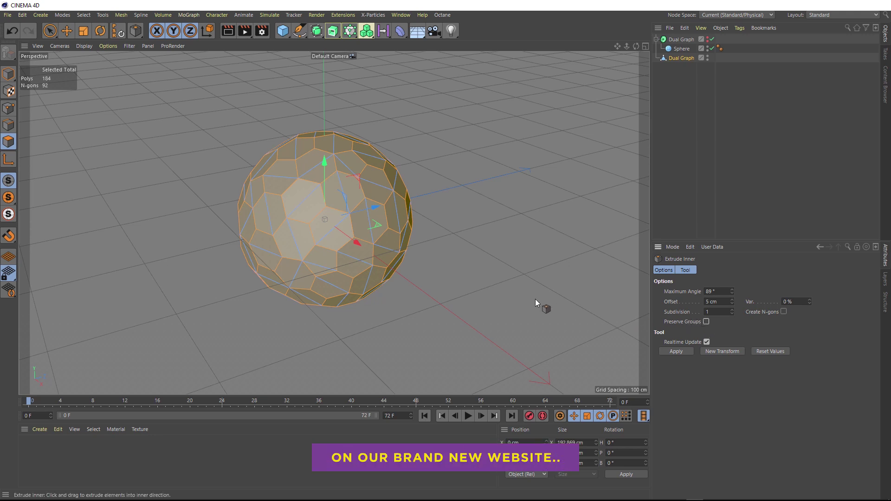
pyautogui.moveTo(437, 269); pyautogui.dragTo(464, 269)
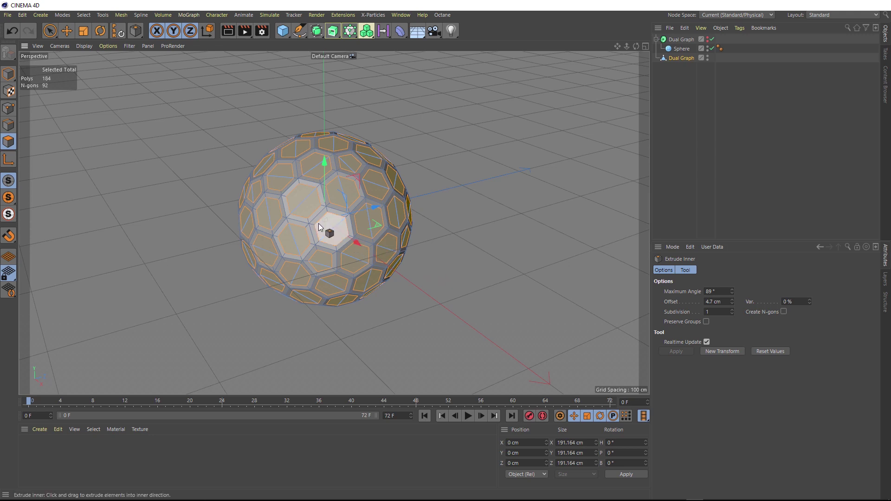
pyautogui.keyDown('alt'); pyautogui.moveTo(318, 223); pyautogui.dragTo(297, 214); pyautogui.keyUp('alt')
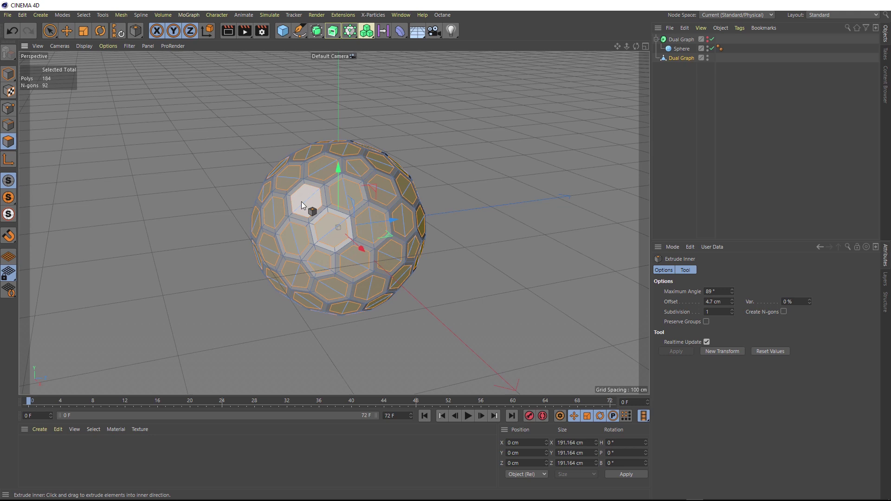
# Store the inset polygons in a Polygon Selection tag with Set Selection
pyautogui.click(84, 15)
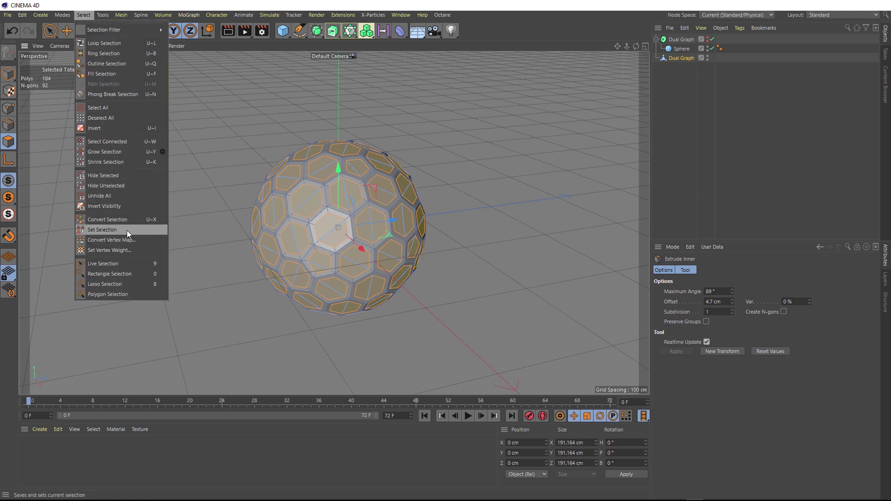
pyautogui.click(143, 228)
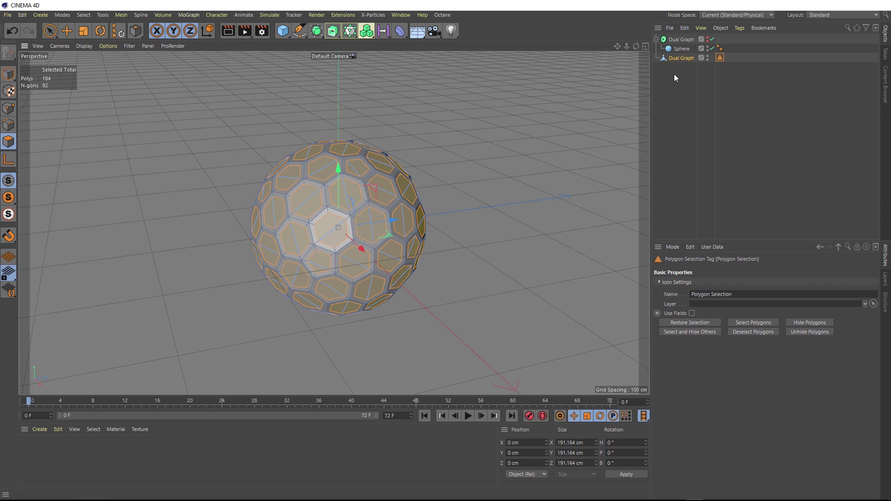
pyautogui.click(188, 15)
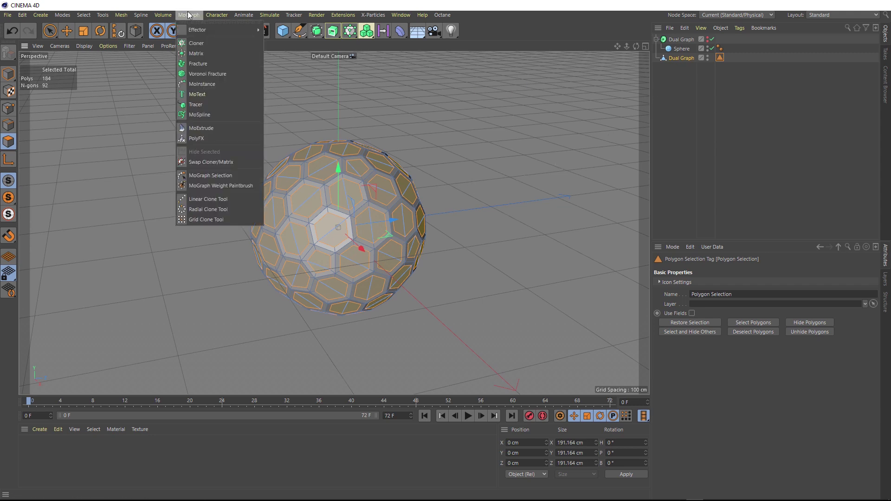
# Add a MoExtrude with 4 extrusion steps under the baked Dual Graph, limited to the Polygon Selection tag
pyautogui.click(232, 128)
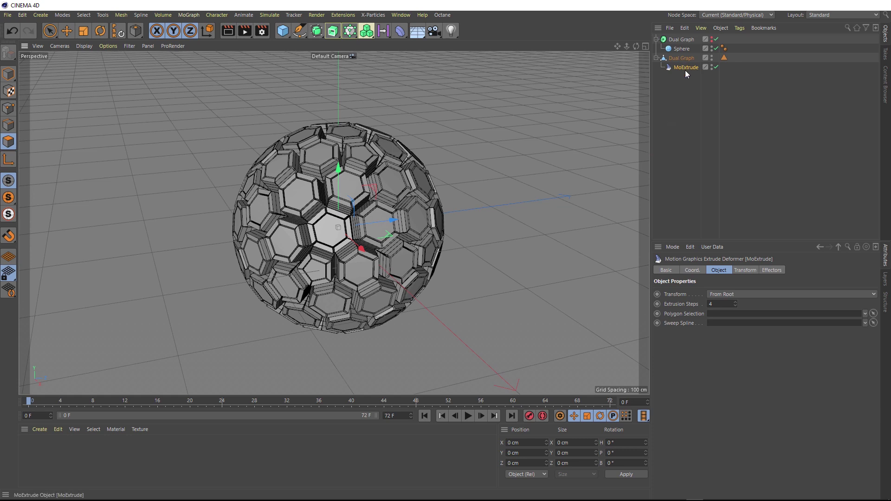
pyautogui.moveTo(685, 70); pyautogui.dragTo(499, 160)
pyautogui.moveTo(337, 185); pyautogui.dragTo(433, 198)
pyautogui.moveTo(724, 58); pyautogui.dragTo(715, 320)
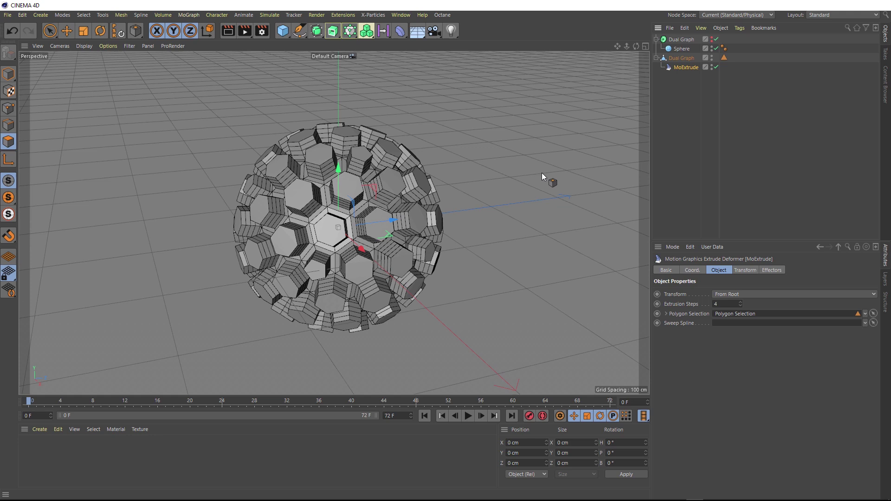
# Set the MoExtrude P.Z offset to 50 cm to lengthen the spikes
pyautogui.click(747, 271)
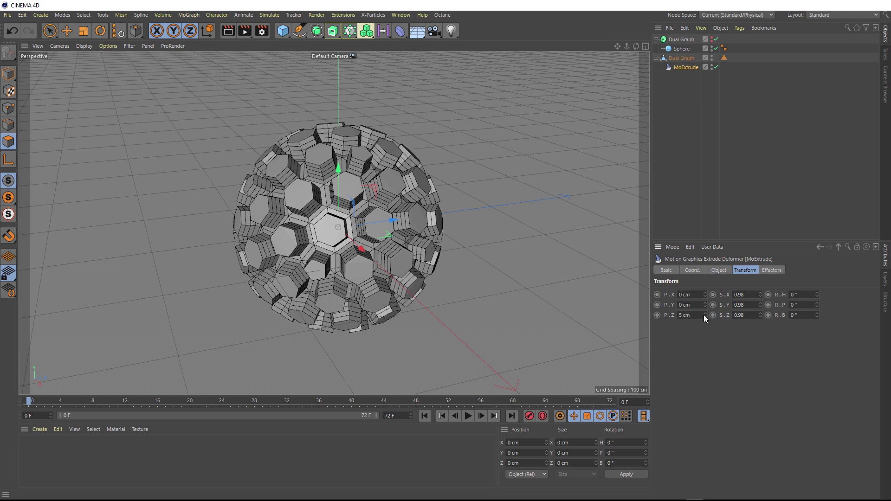
pyautogui.moveTo(703, 314); pyautogui.dragTo(724, 313)
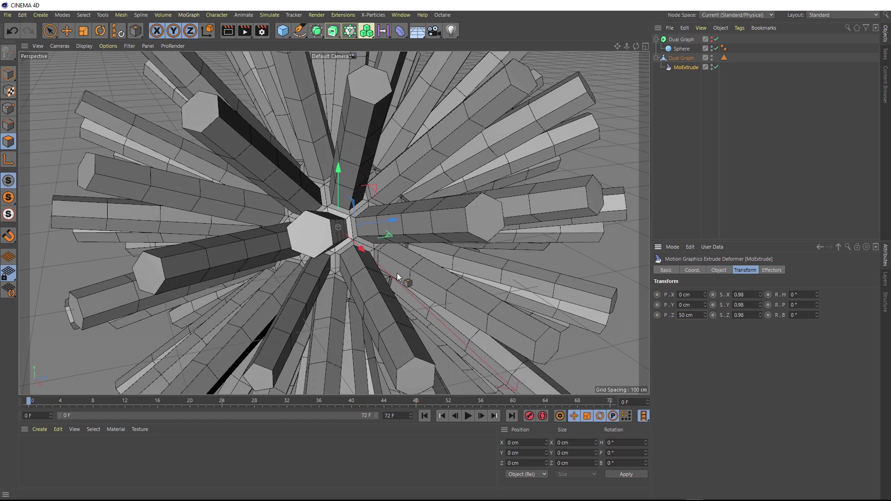
pyautogui.scroll(-2, 395, 274)
pyautogui.scroll(-4, 394, 275)
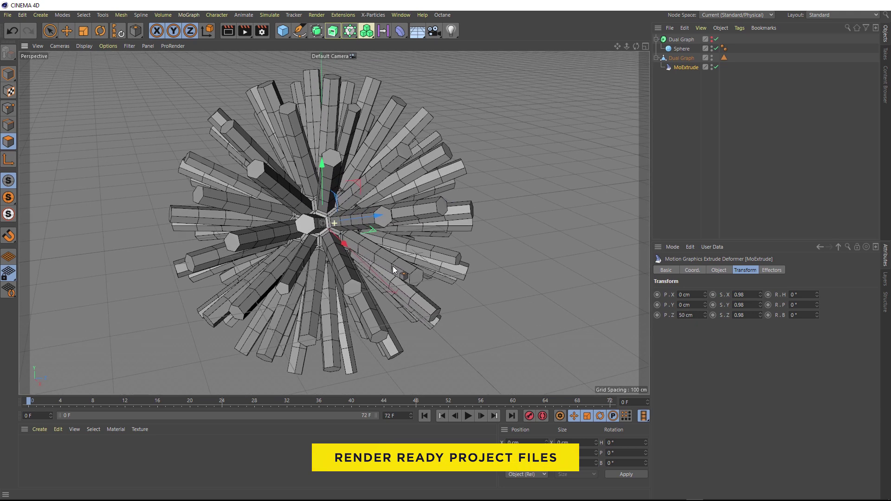
pyautogui.keyDown('alt'); pyautogui.moveTo(392, 270); pyautogui.dragTo(379, 221); pyautogui.keyUp('alt')
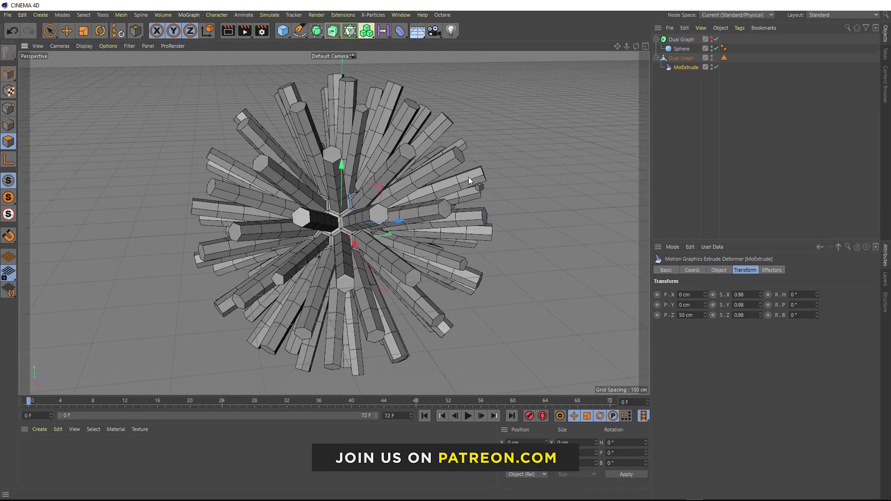
# Lower the MoExtrude Extrusion Steps from 4 to 3
pyautogui.click(722, 269)
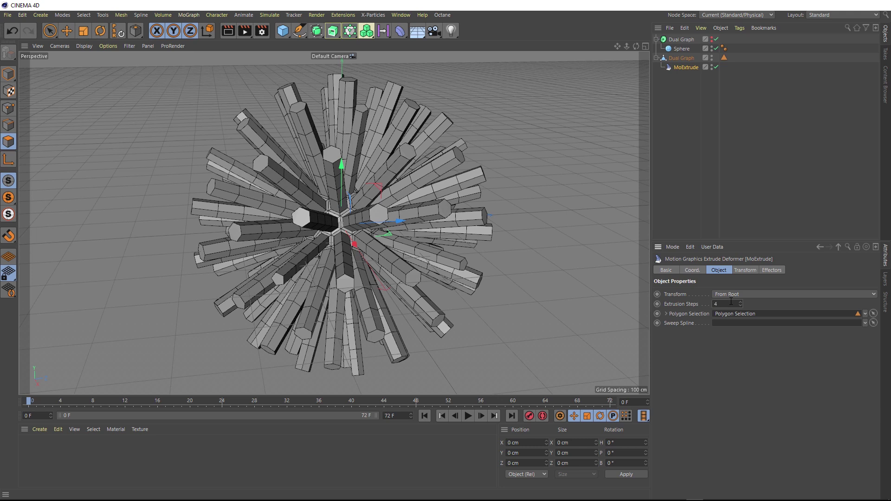
pyautogui.scroll(-1, 731, 301)
pyautogui.moveTo(393, 253)
pyautogui.keyDown('alt'); pyautogui.mouseDown()
pyautogui.moveTo(424, 252)
pyautogui.moveTo(415, 247)
pyautogui.moveTo(386, 264)
pyautogui.mouseUp(); pyautogui.keyUp('alt')
pyautogui.scroll(3, 360, 272)
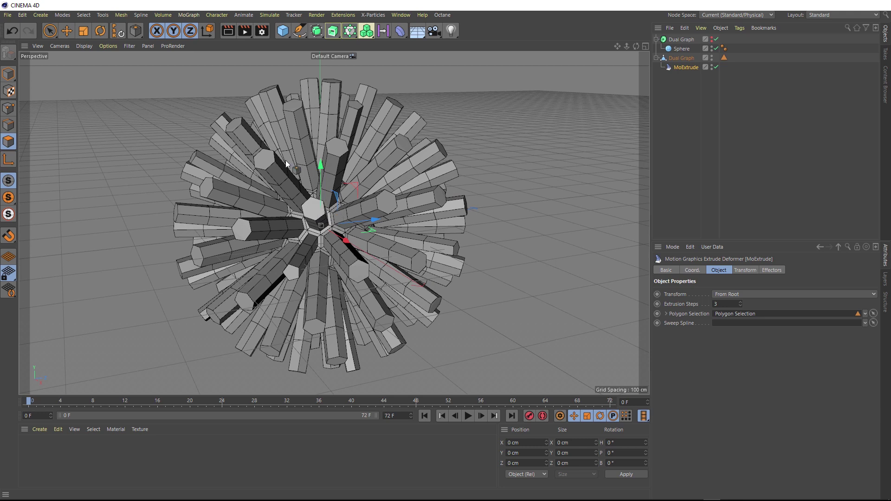
# Rename the baked Dual Graph object to 'Virus' and switch back to Model mode
pyautogui.click(680, 58)
pyautogui.doubleClick(679, 59)
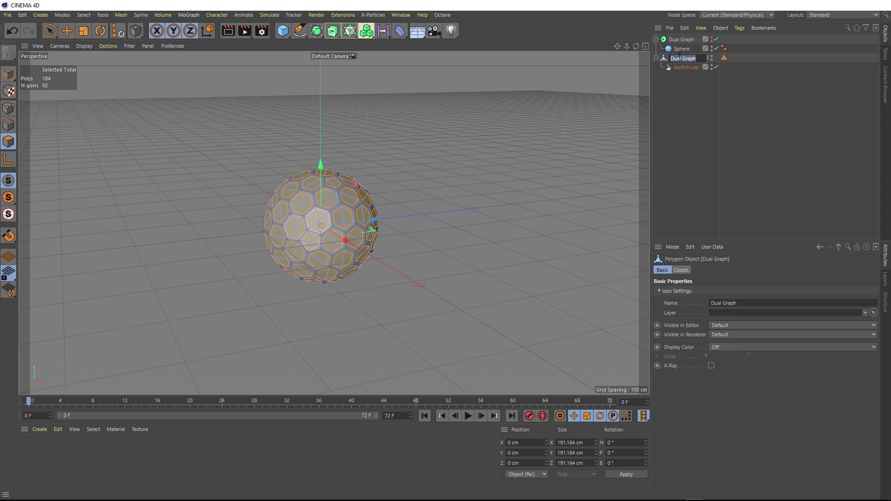
pyautogui.write('Virus')
pyautogui.press('Return')
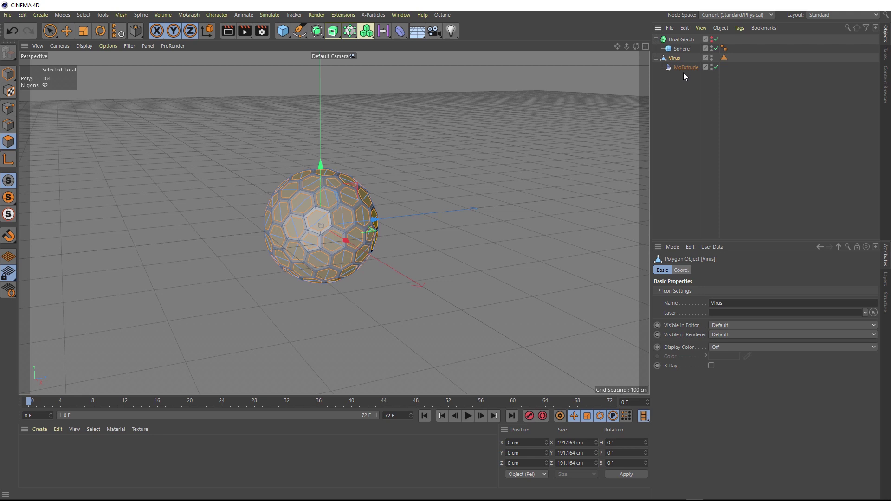
pyautogui.click(12, 76)
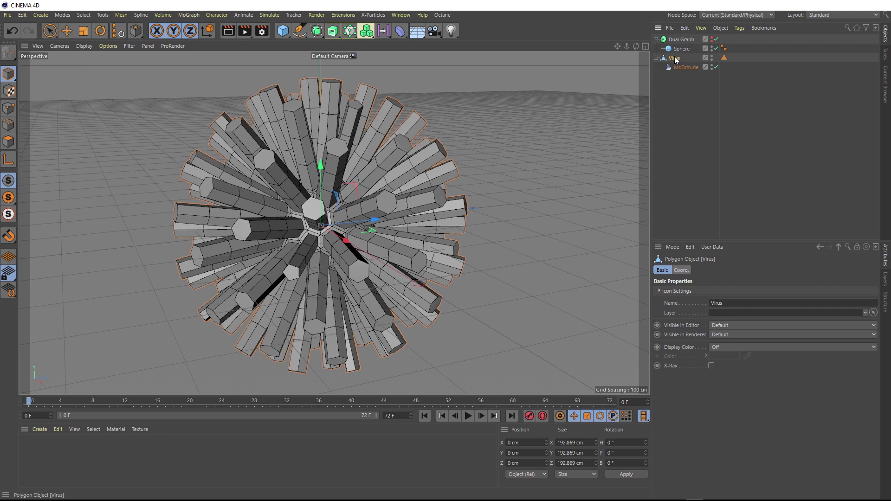
# Put Virus under a Subdivision Surface and set the viewport to plain Gouraud Shading
pyautogui.click(317, 32)
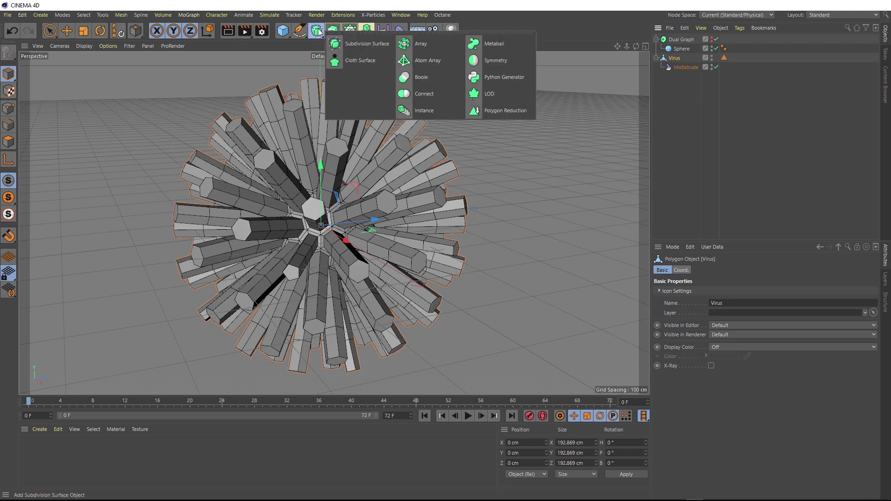
pyautogui.keyDown('alt'); pyautogui.click(373, 46); pyautogui.keyUp('alt')
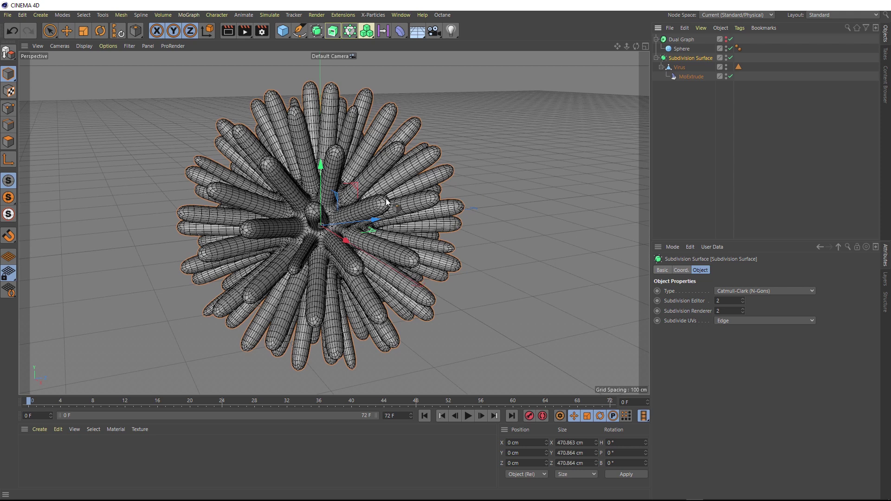
pyautogui.click(83, 45)
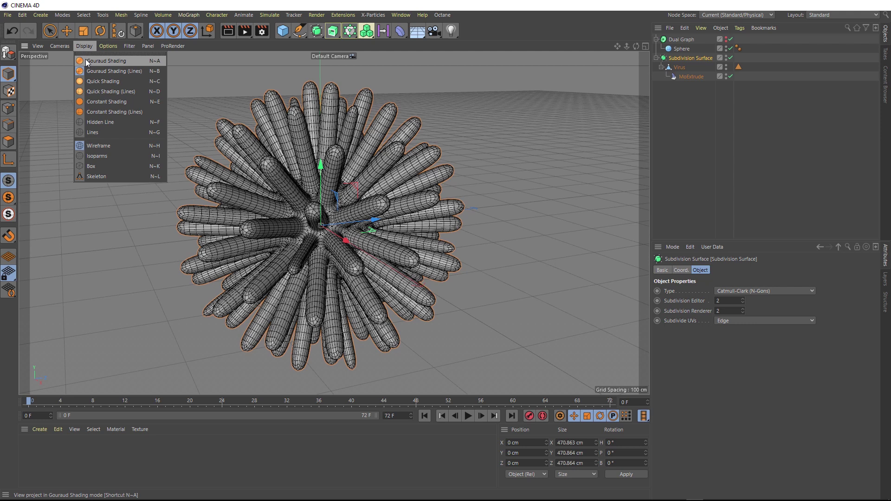
pyautogui.click(88, 62)
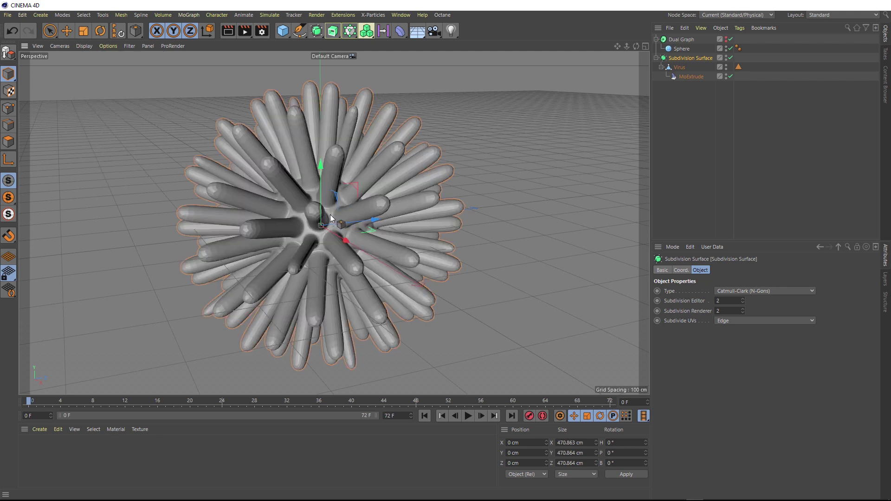
pyautogui.keyDown('alt'); pyautogui.moveTo(330, 215); pyautogui.dragTo(308, 204); pyautogui.keyUp('alt')
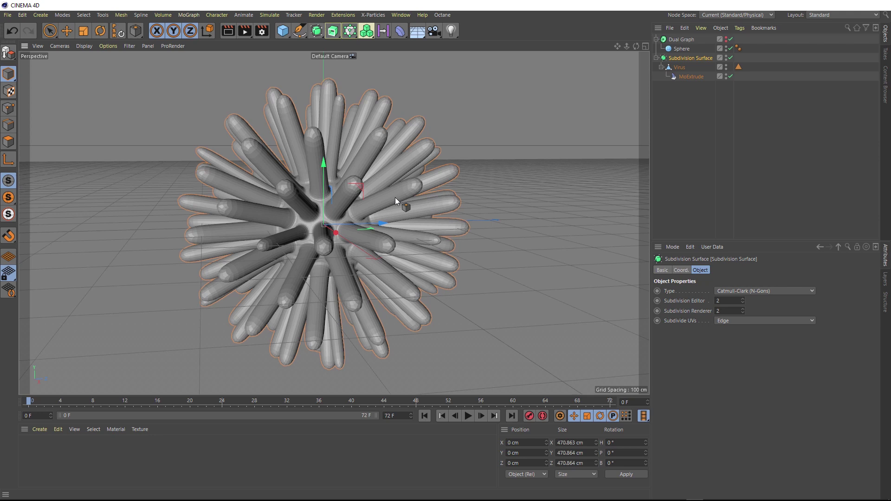
# Add a Step effector to MoExtrude's Effectors list so the spikes taper
pyautogui.click(694, 77)
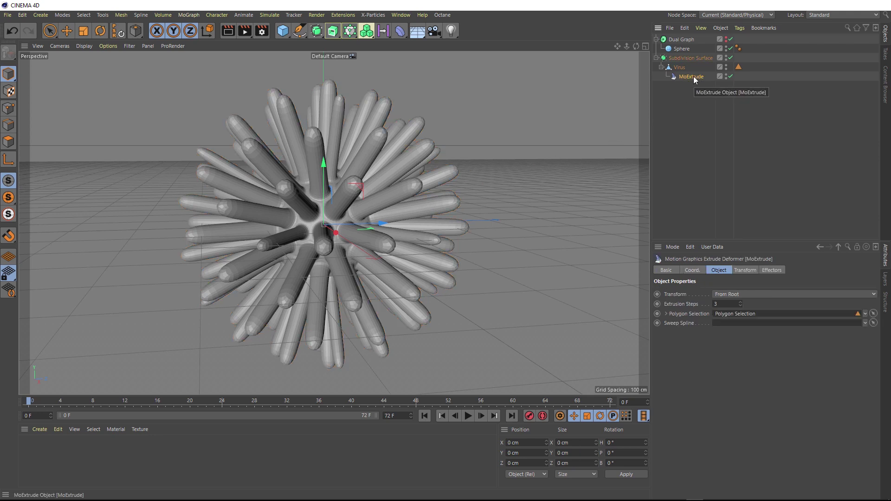
pyautogui.click(773, 271)
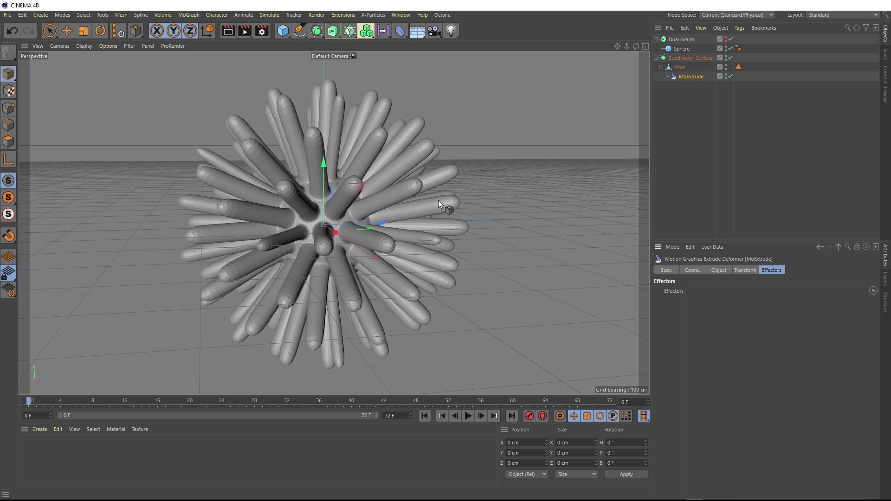
pyautogui.click(189, 15)
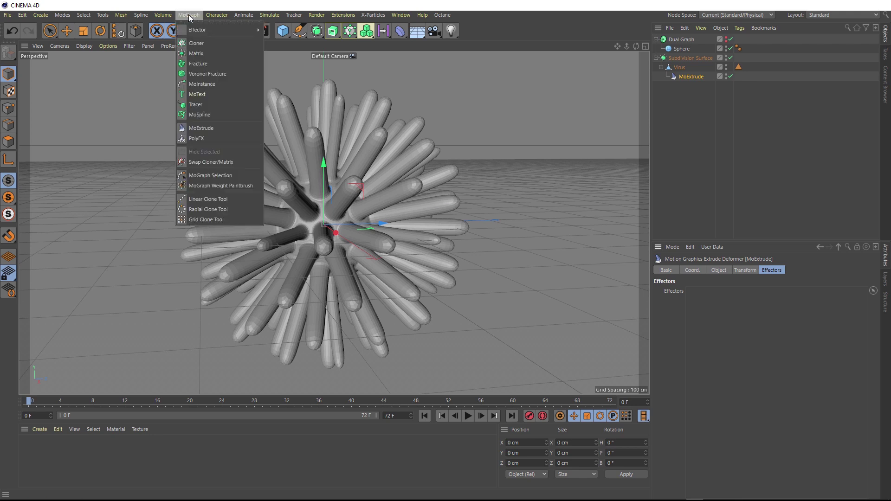
pyautogui.moveTo(198, 30)
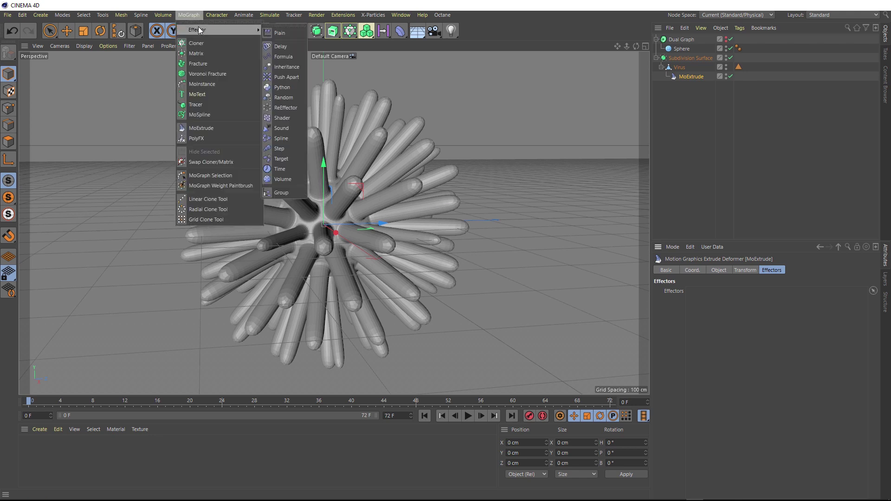
pyautogui.click(293, 150)
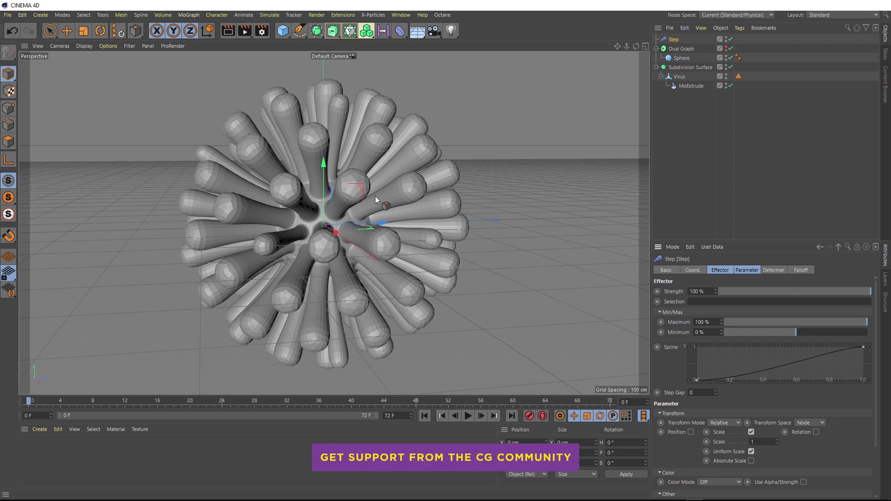
# Add a point to the Step effector's spline, pull it down, and set Minimum to -60 %
pyautogui.click(720, 271)
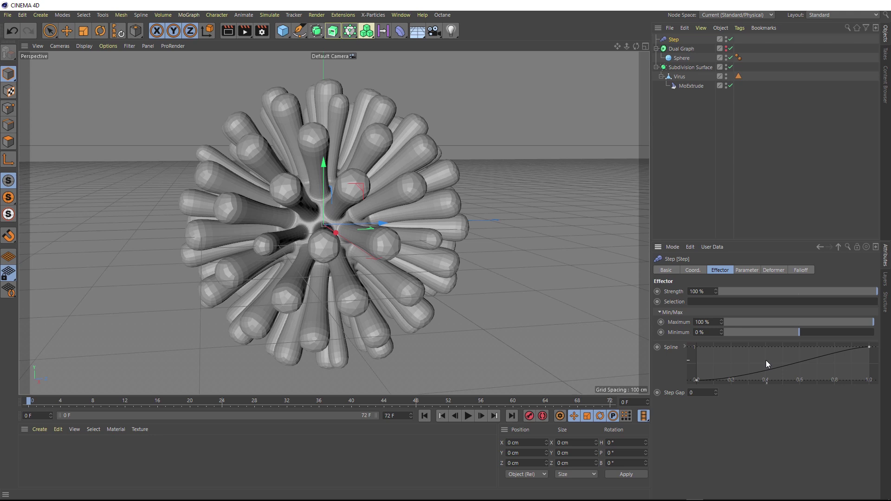
pyautogui.keyDown('ctrl'); pyautogui.click(837, 353); pyautogui.keyUp('ctrl')
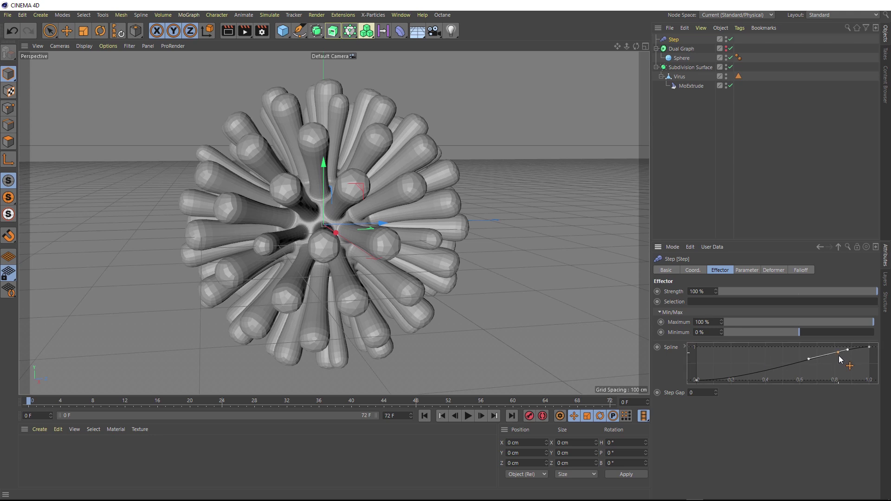
pyautogui.moveTo(838, 356); pyautogui.dragTo(855, 378)
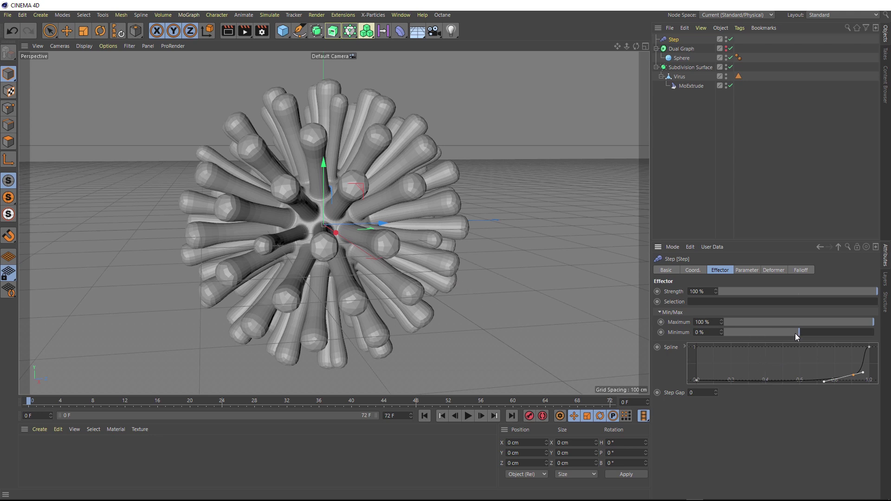
pyautogui.moveTo(791, 333); pyautogui.dragTo(753, 333)
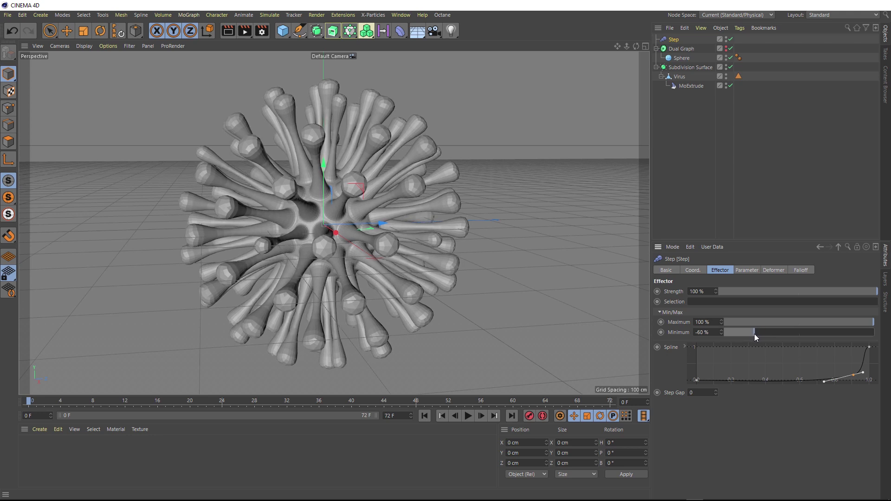
pyautogui.moveTo(318, 221)
pyautogui.keyDown('alt'); pyautogui.mouseDown()
pyautogui.moveTo(413, 231)
pyautogui.moveTo(318, 226)
pyautogui.mouseUp(); pyautogui.keyUp('alt')
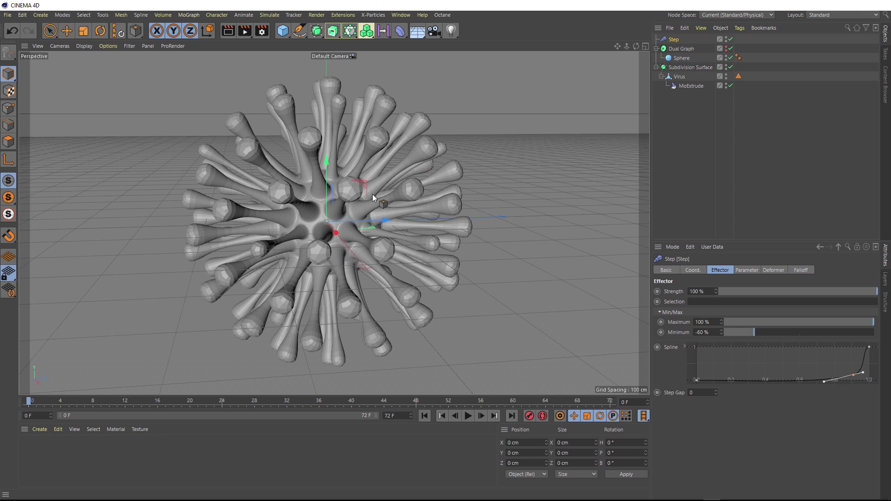
# Group the Subdivision Surface under a new null named 'Animation'
pyautogui.click(673, 68)
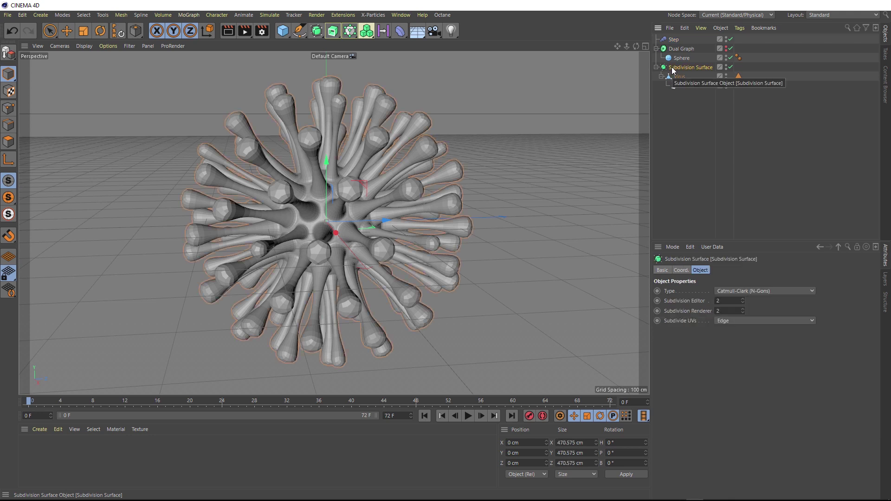
pyautogui.hotkey('alt', 'g')
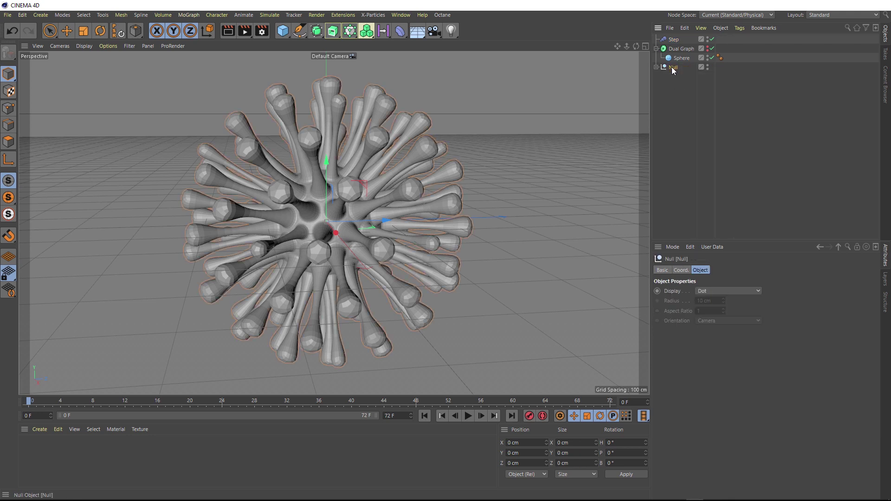
pyautogui.doubleClick(674, 68)
pyautogui.write('Animat')
pyautogui.write('ion')
pyautogui.press('Return')
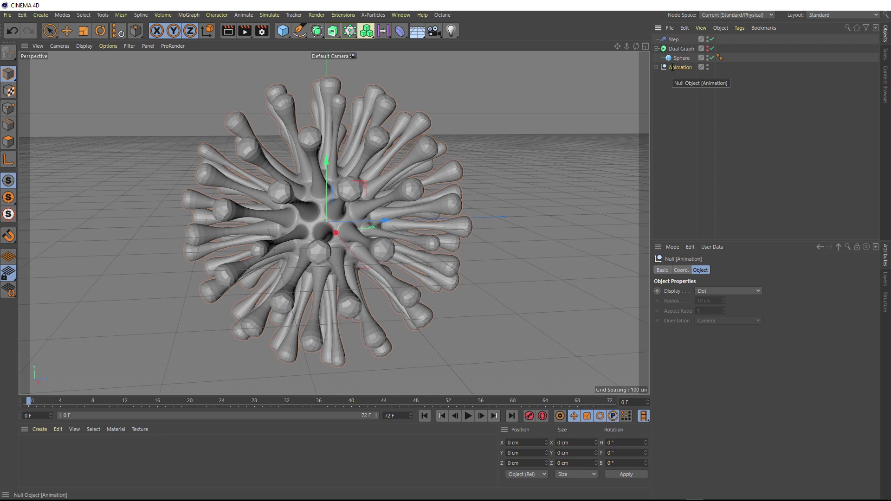
# Add a Vibrate tag to the Animation null
pyautogui.click(740, 29)
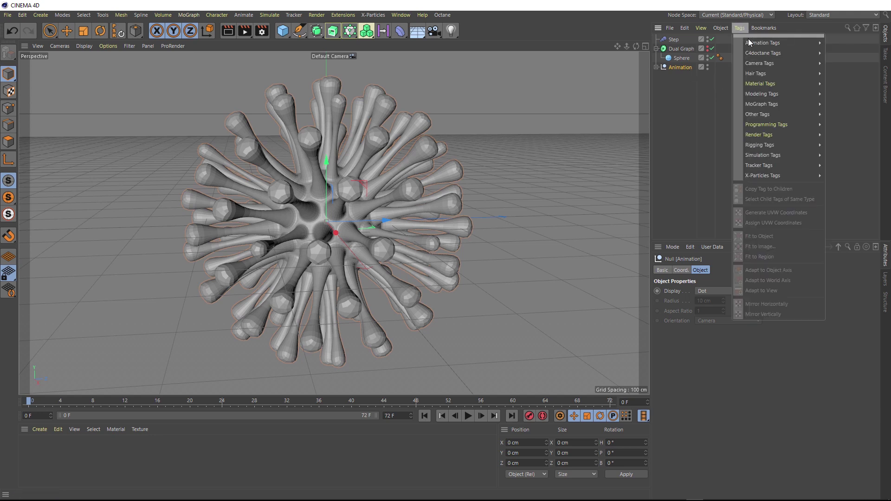
pyautogui.moveTo(760, 43)
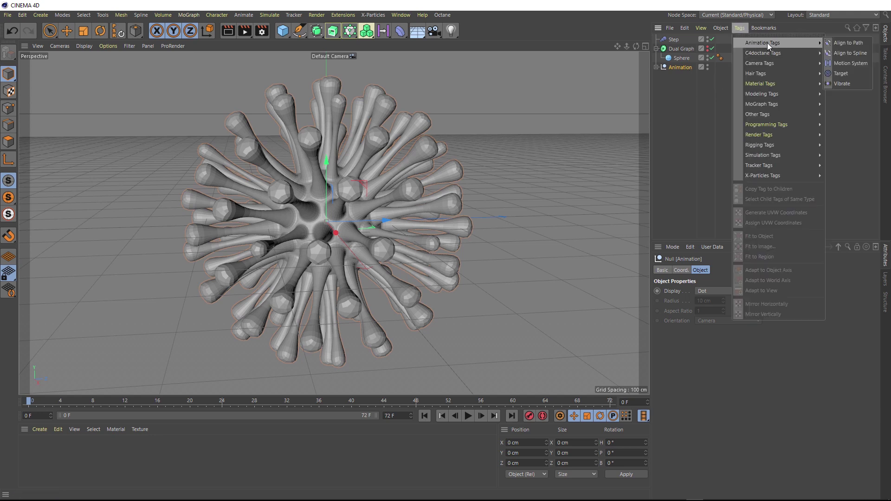
pyautogui.click(845, 84)
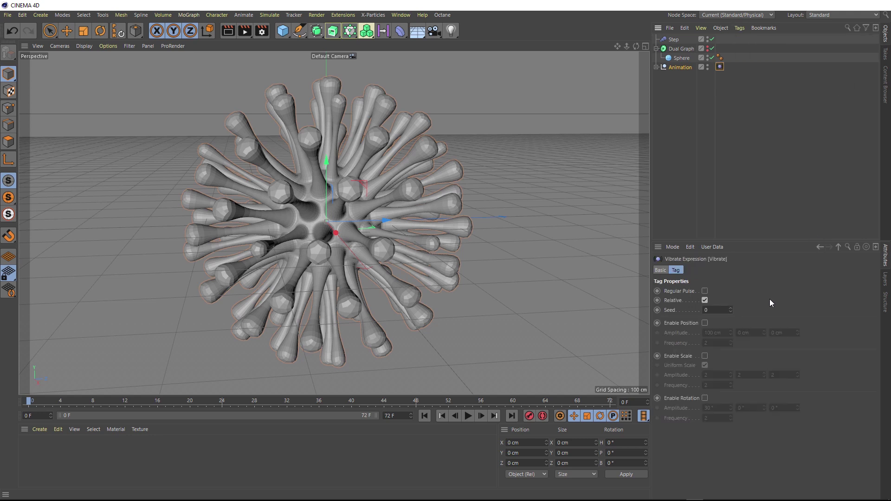
# Enable position and rotation vibration on the Vibrate tag and preview it
pyautogui.click(704, 323)
pyautogui.click(704, 398)
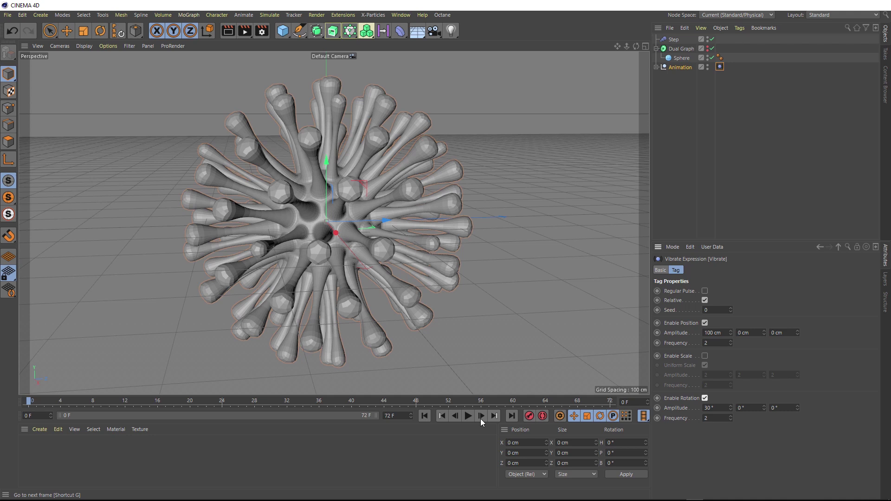
pyautogui.click(469, 417)
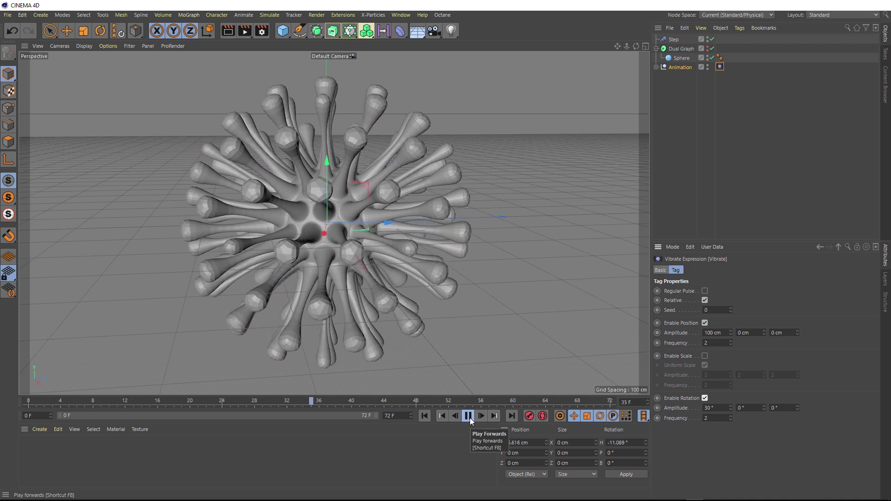
pyautogui.click(468, 416)
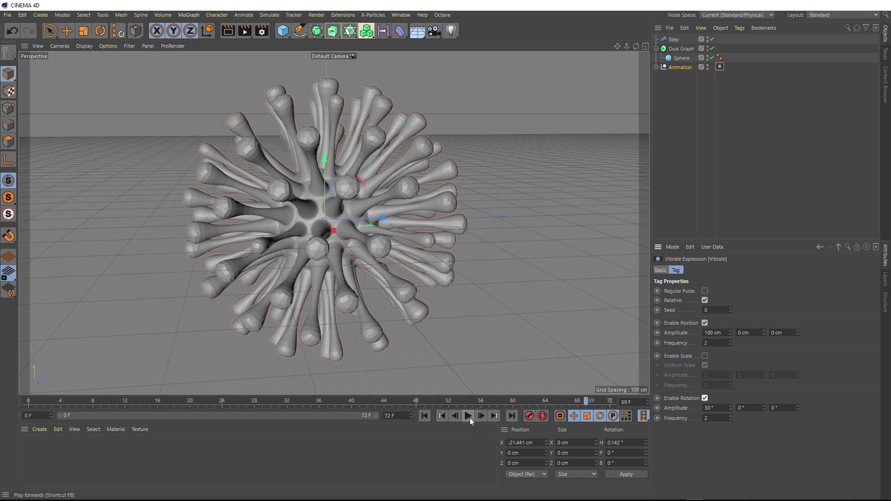
pyautogui.click(425, 416)
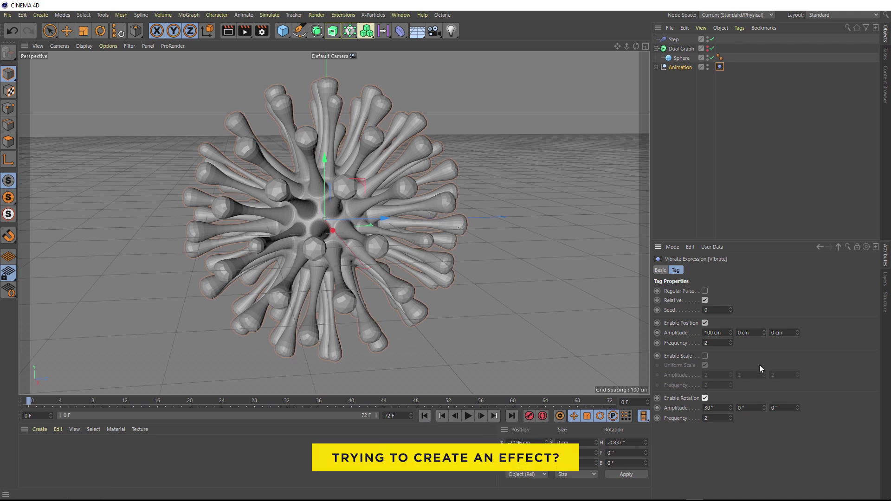
# Set the position amplitude to 30 cm and rotation amplitude to 30° on all axes
pyautogui.moveTo(722, 333); pyautogui.dragTo(693, 329)
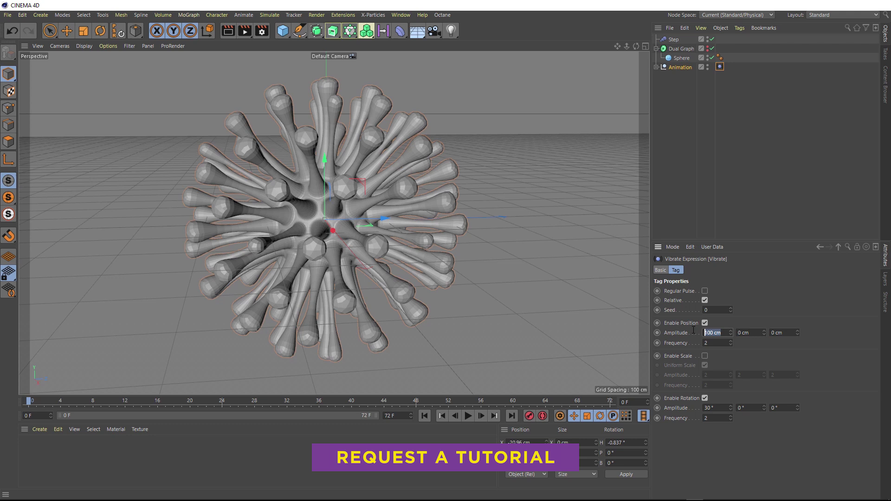
pyautogui.write('30')
pyautogui.press('Tab')
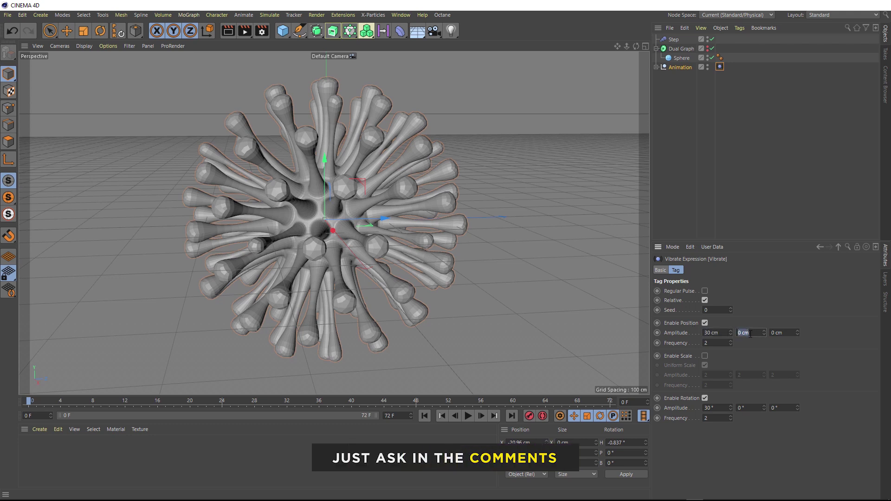
pyautogui.write('30')
pyautogui.click(782, 333)
pyautogui.write('30')
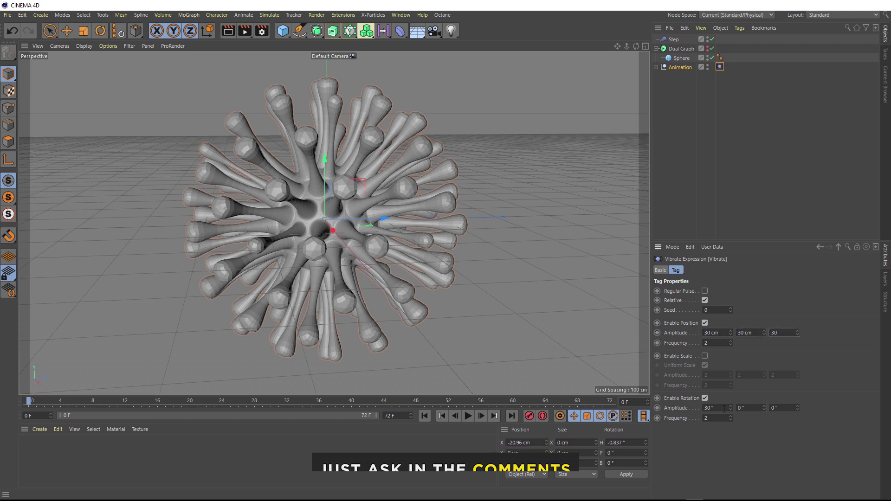
pyautogui.click(741, 407)
pyautogui.write('30')
pyautogui.press('Tab')
pyautogui.write('30')
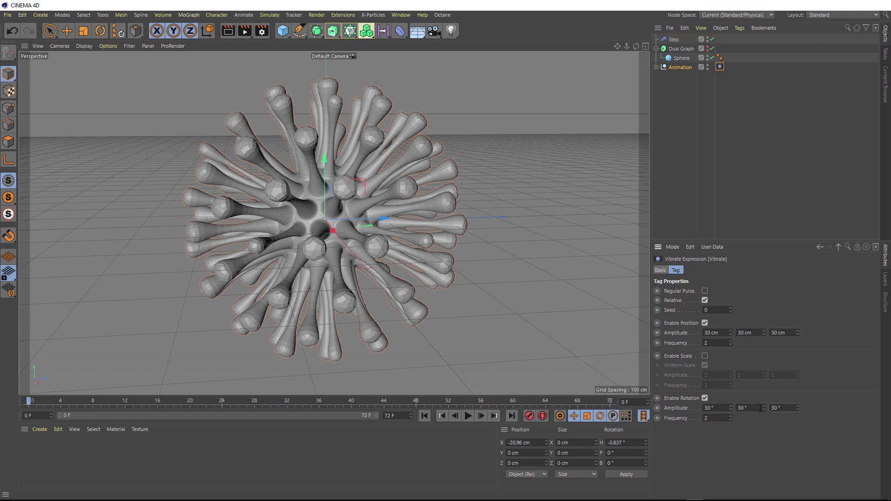
pyautogui.click(467, 417)
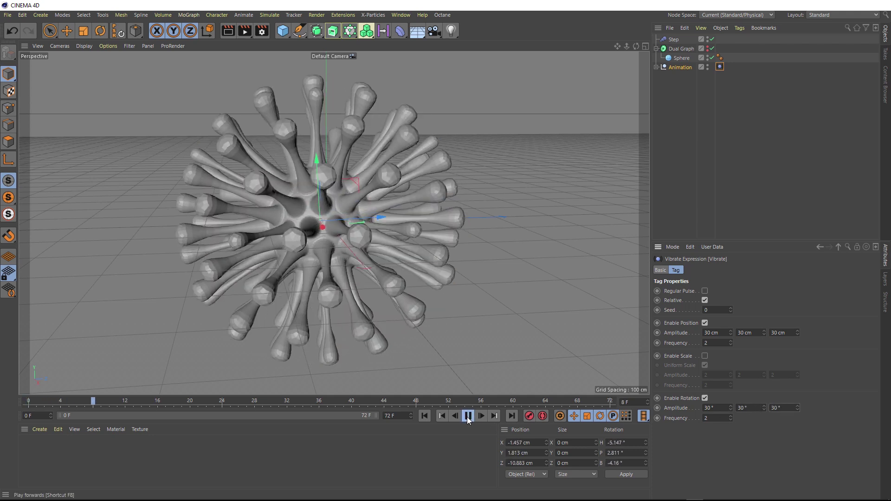
pyautogui.click(467, 416)
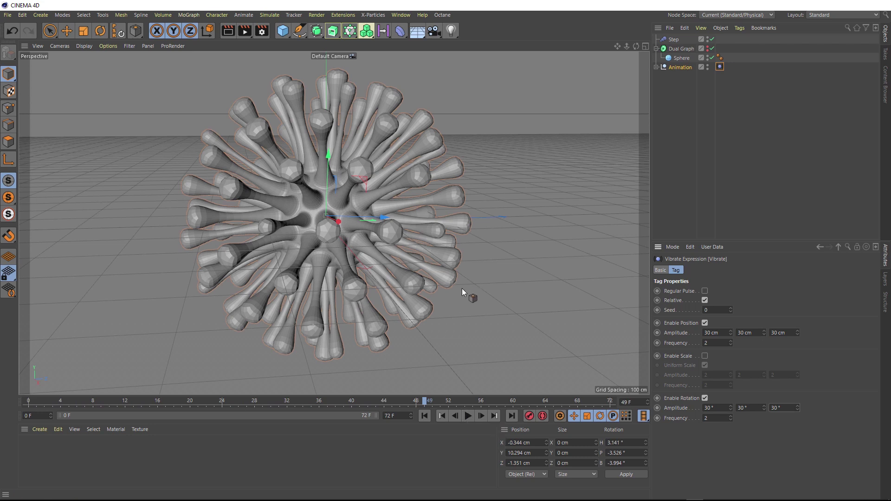
# Set both position and rotation frequency to 1 and replay the slower vibration
pyautogui.click(709, 342)
pyautogui.write('1')
pyautogui.click(703, 418)
pyautogui.write('1')
pyautogui.press('Return')
pyautogui.click(425, 416)
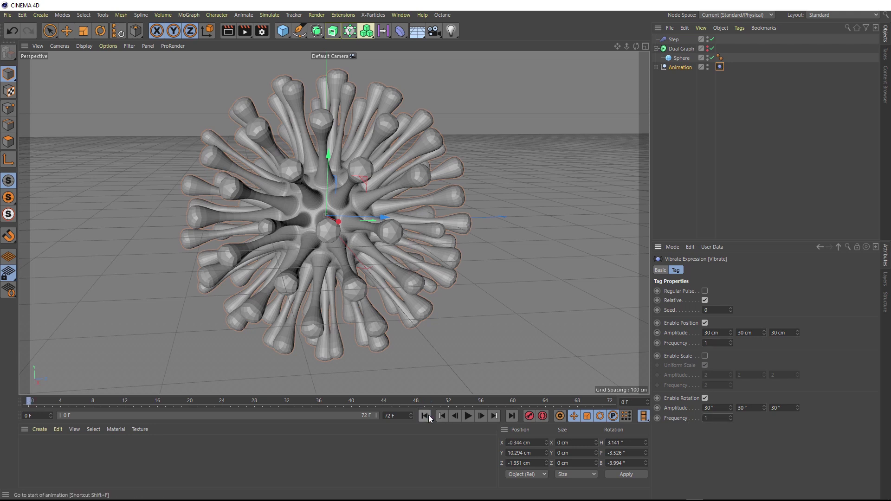
pyautogui.click(470, 415)
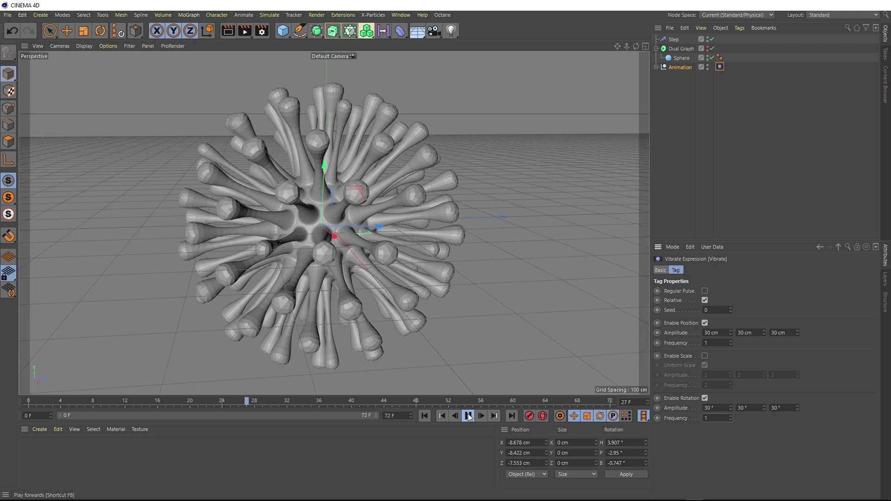
pyautogui.click(469, 416)
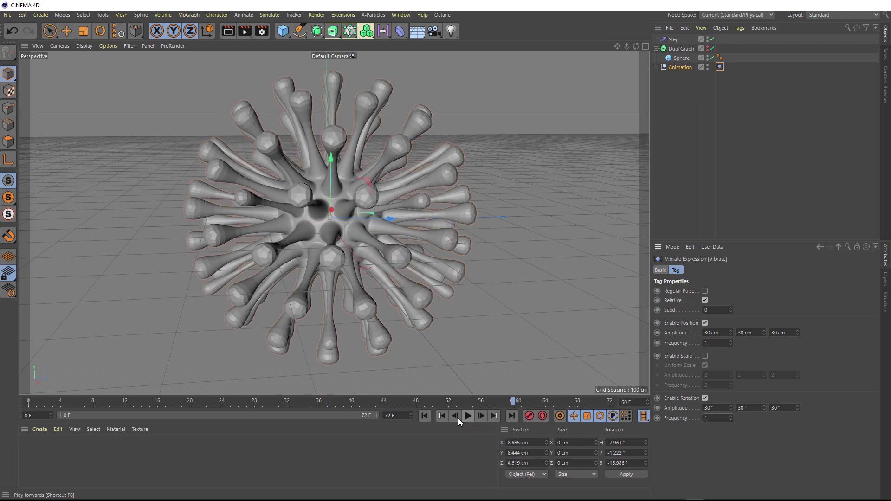
# Extend the animation to 200 frames and play it from the start
pyautogui.moveTo(398, 415); pyautogui.dragTo(379, 415)
pyautogui.write('200')
pyautogui.press('Return')
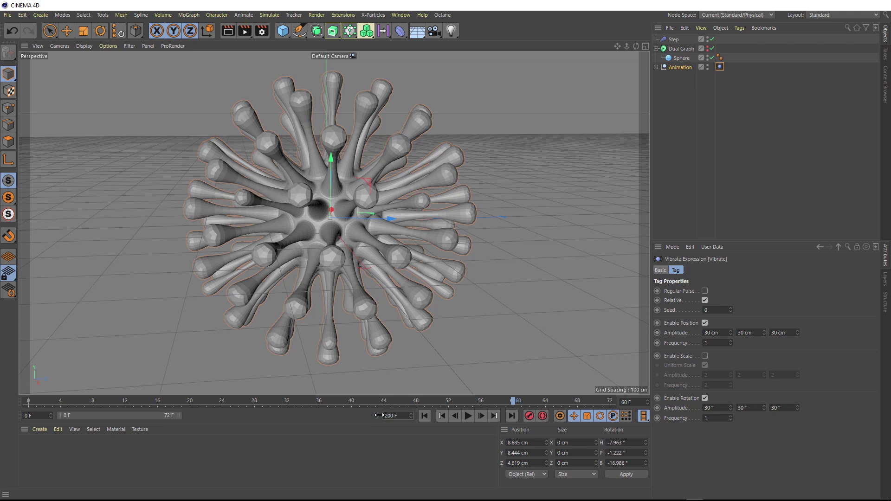
pyautogui.moveTo(180, 416); pyautogui.dragTo(376, 416)
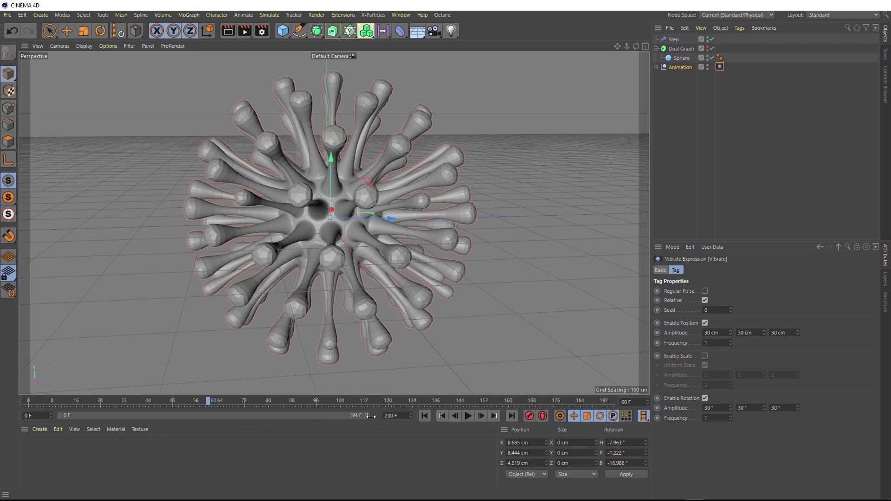
pyautogui.click(424, 416)
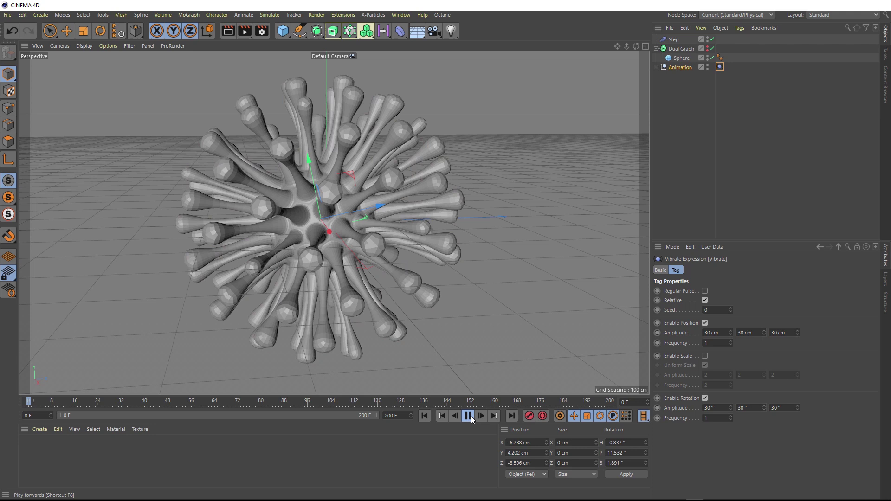
pyautogui.click(469, 416)
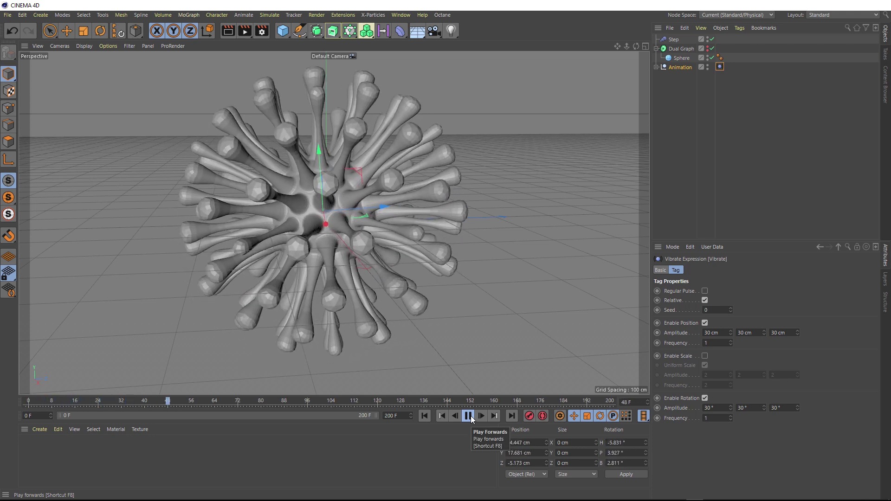
pyautogui.click(469, 416)
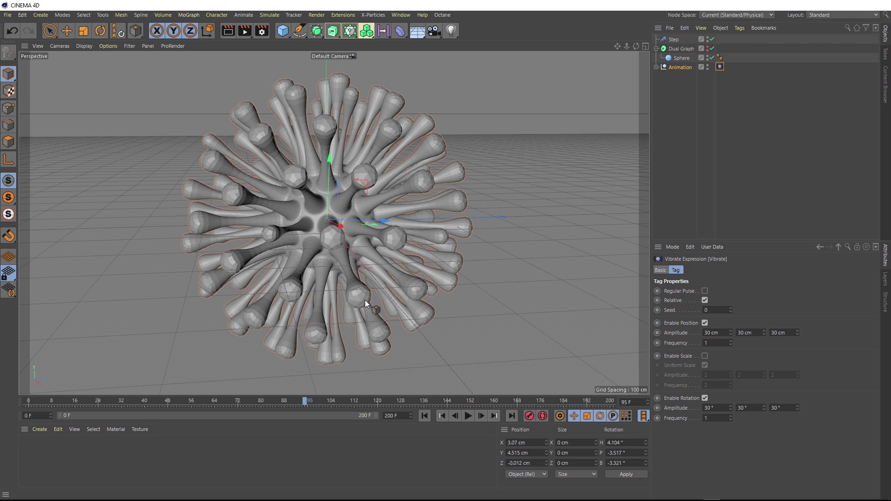
# Add a Jiggle deformer to Virus below MoExtrude and play to watch the tendrils wobble
pyautogui.click(655, 67)
pyautogui.click(684, 86)
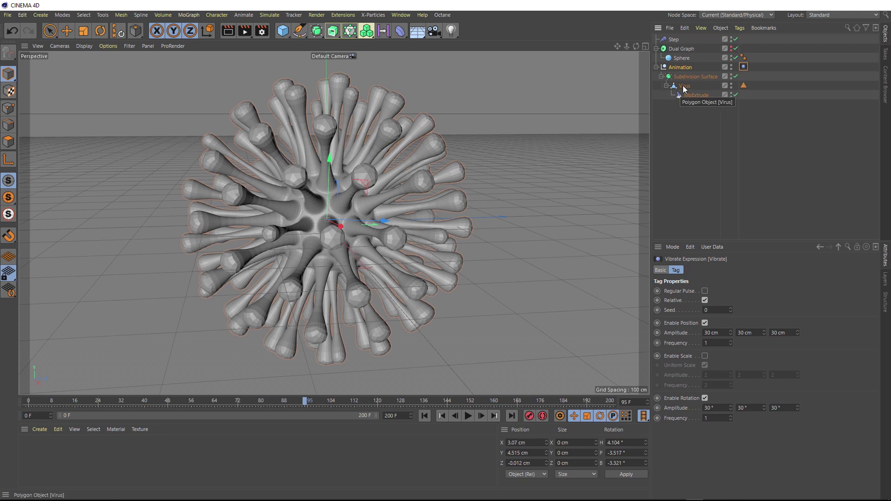
pyautogui.click(684, 86)
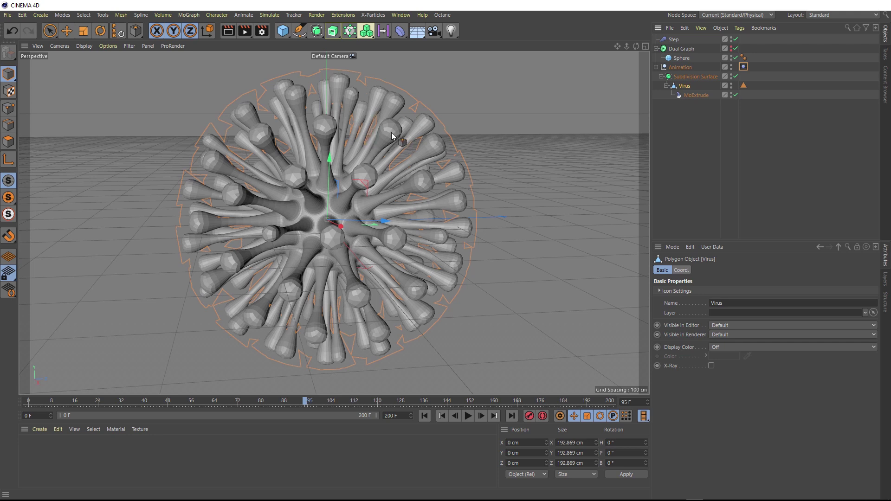
pyautogui.click(399, 31)
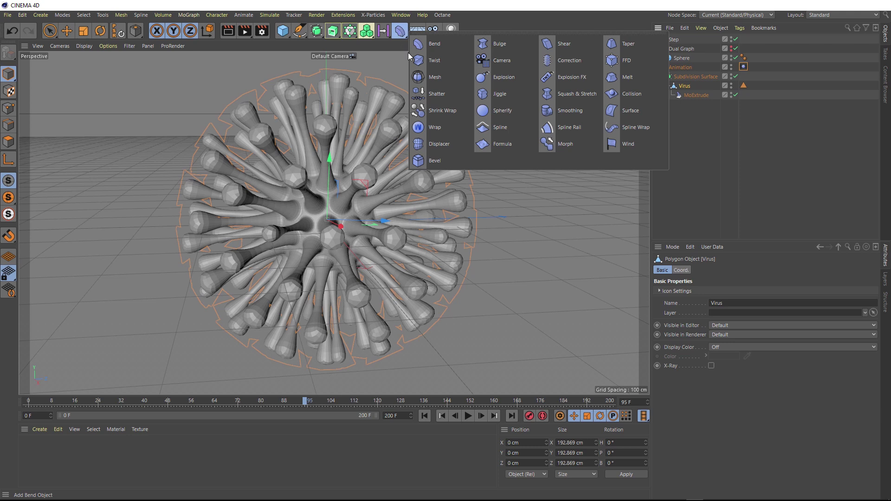
pyautogui.click(519, 93)
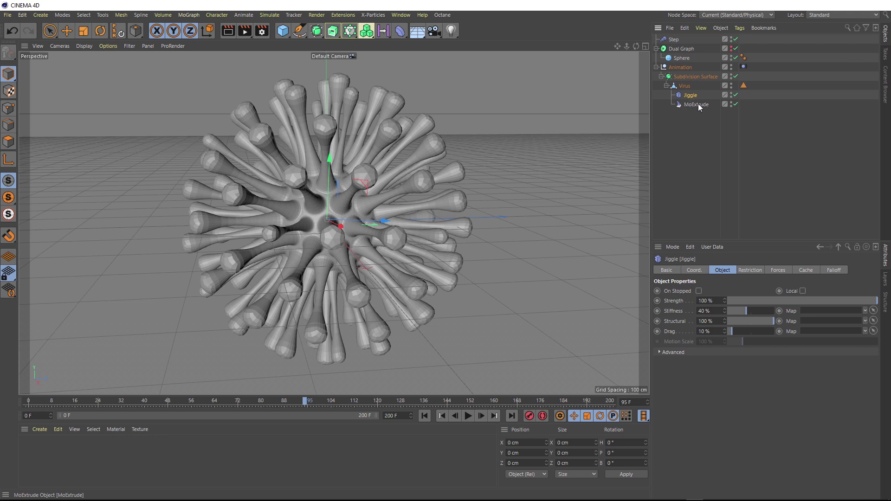
pyautogui.moveTo(692, 95); pyautogui.dragTo(690, 109)
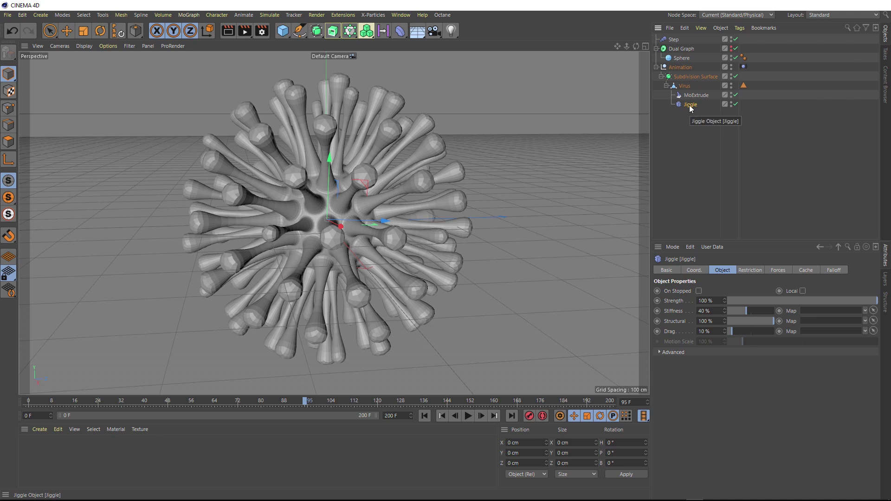
pyautogui.click(423, 416)
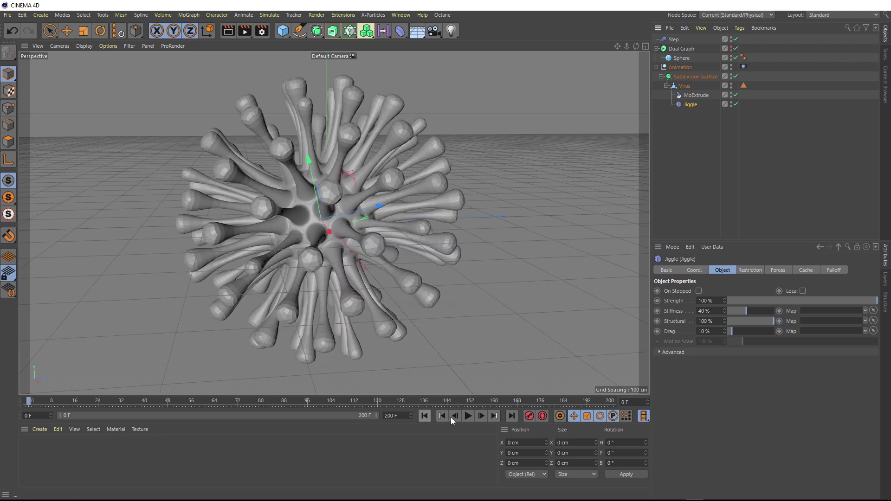
pyautogui.click(467, 416)
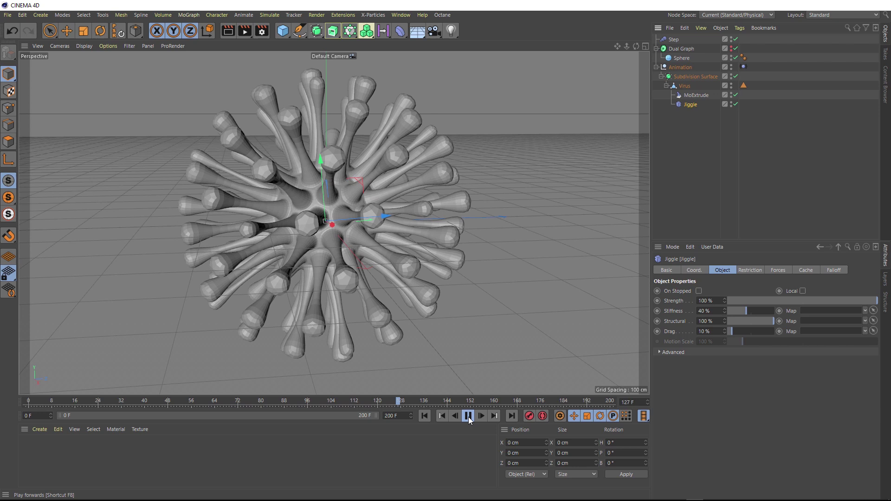
pyautogui.click(469, 416)
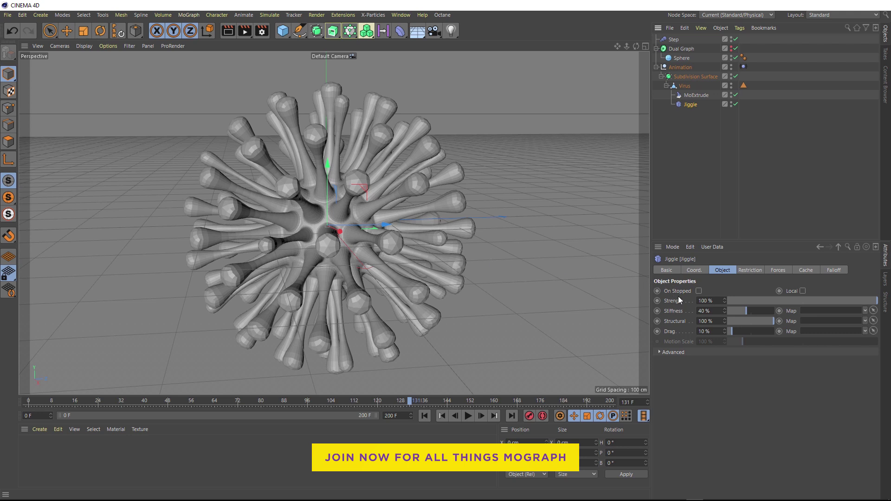
# Add a Spherical Field falloff to the Jiggle deformer
pyautogui.click(833, 270)
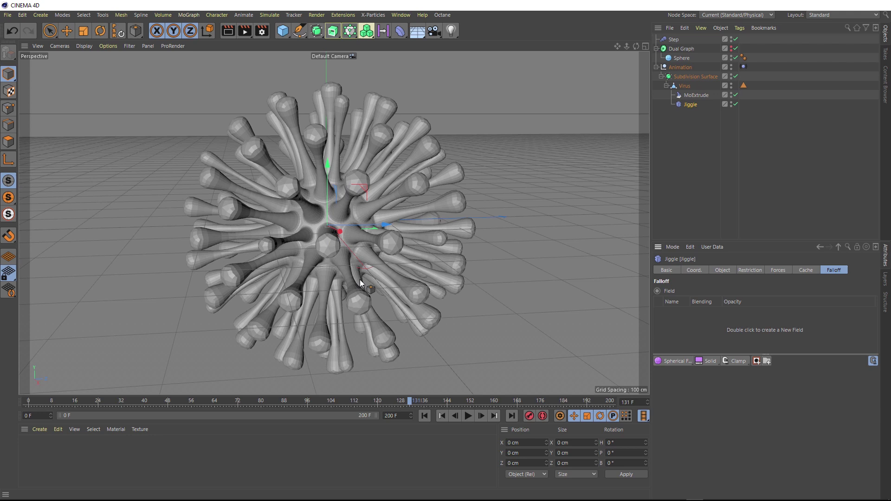
pyautogui.click(682, 361)
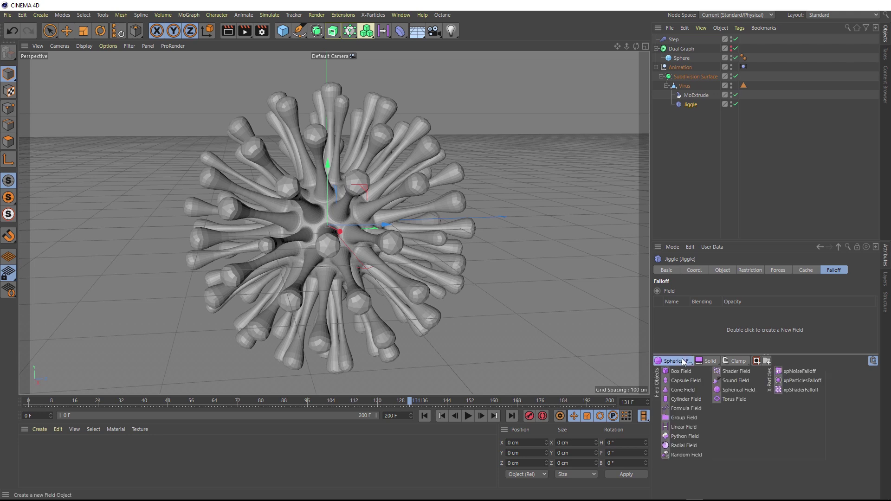
pyautogui.click(749, 391)
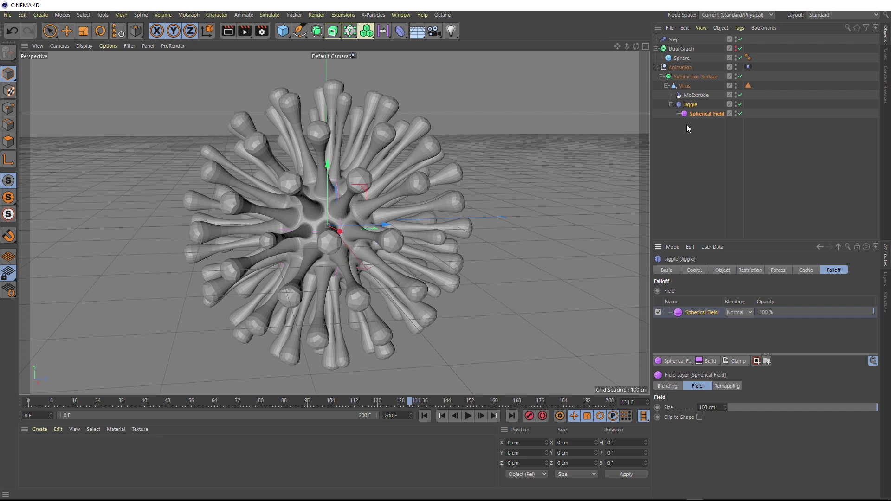
# Scale the Spherical Field up around the virus core and play to check it
pyautogui.click(706, 114)
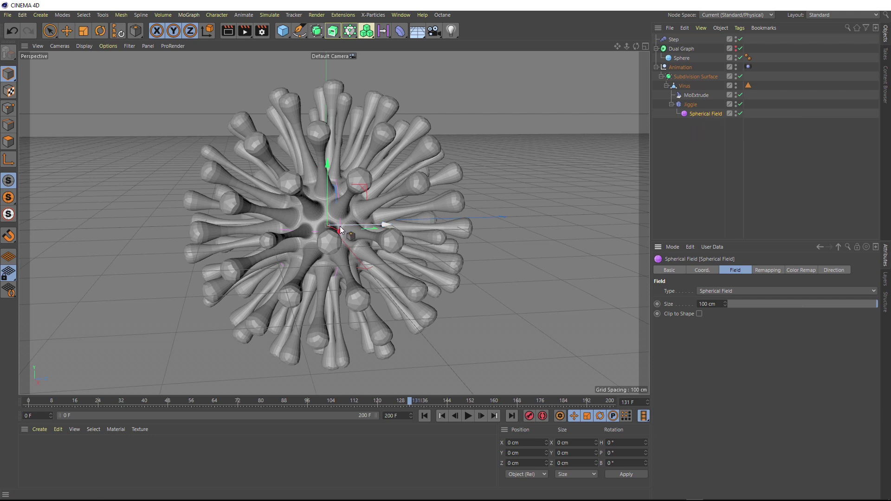
pyautogui.click(83, 31)
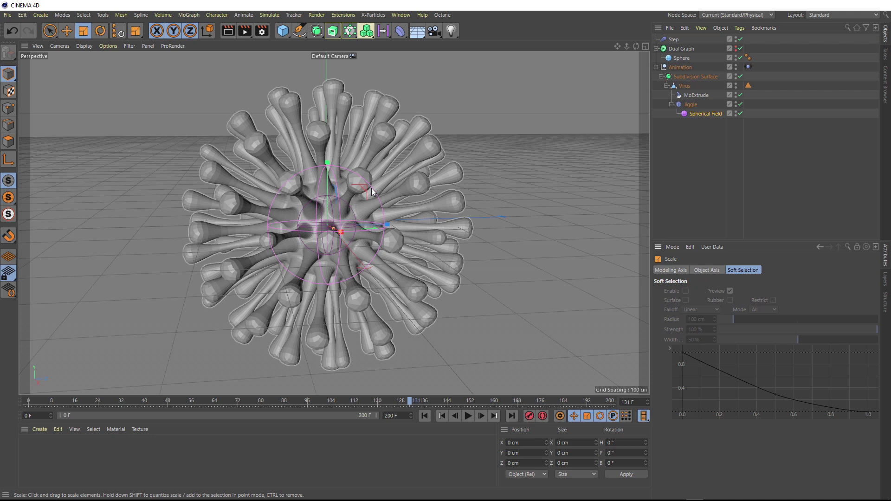
pyautogui.moveTo(350, 207); pyautogui.dragTo(550, 137)
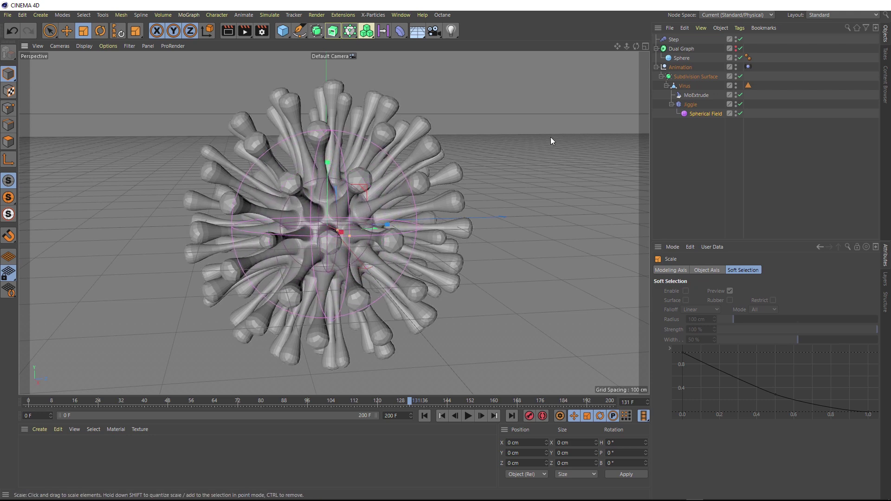
pyautogui.click(423, 416)
pyautogui.click(468, 416)
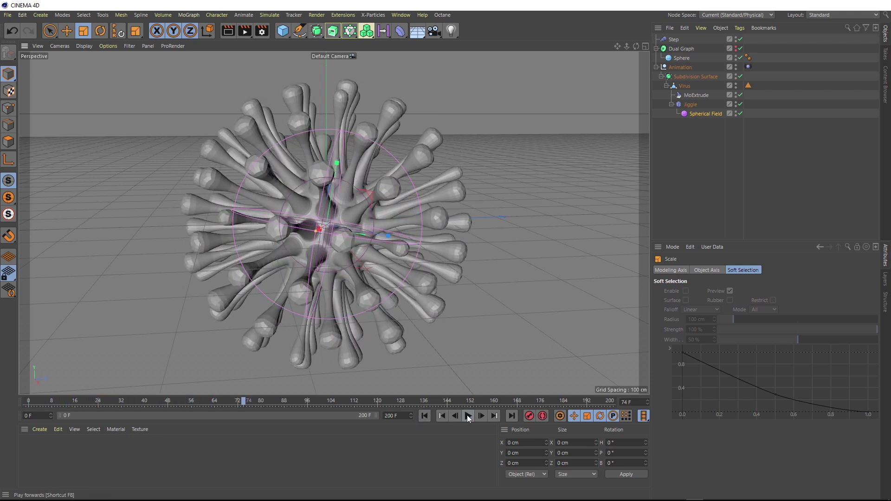
pyautogui.click(468, 416)
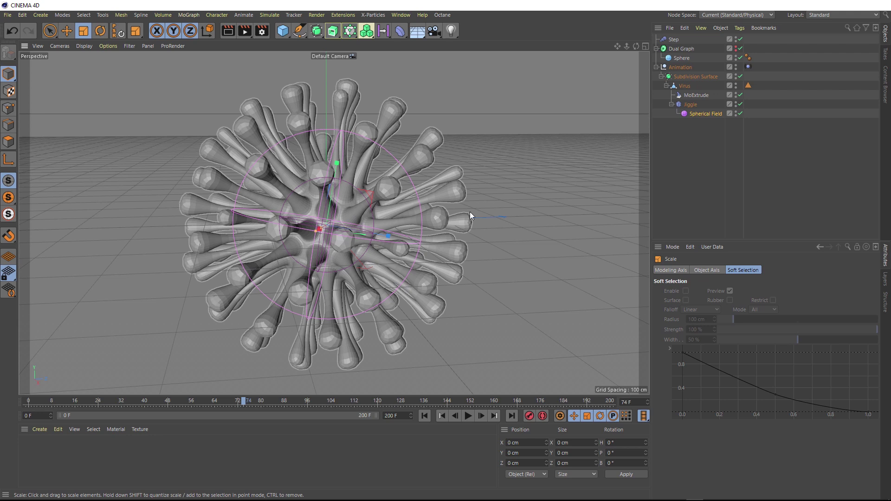
# Tick Invert in the Spherical Field's remapping and replay the animation from frame 0
pyautogui.click(711, 113)
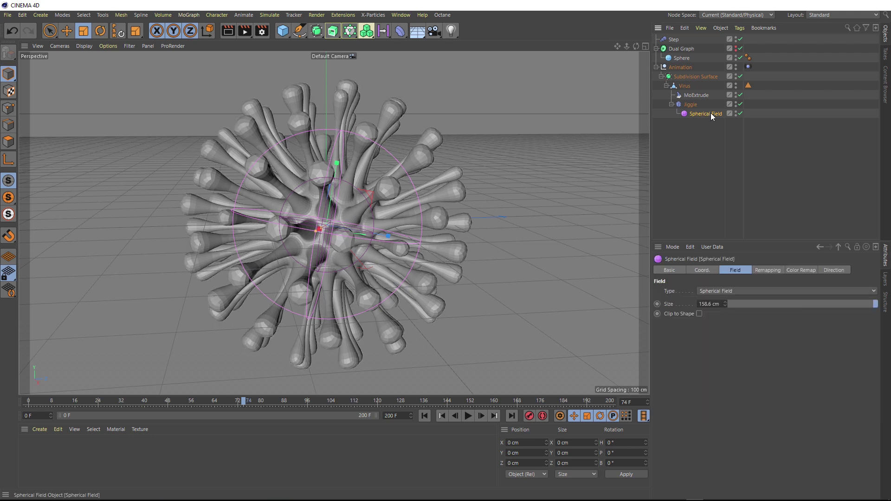
pyautogui.click(770, 270)
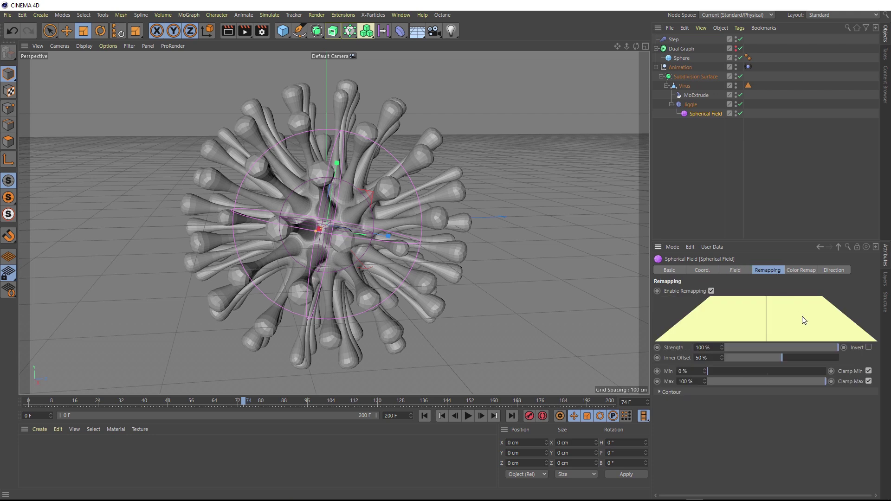
pyautogui.click(868, 348)
pyautogui.click(424, 415)
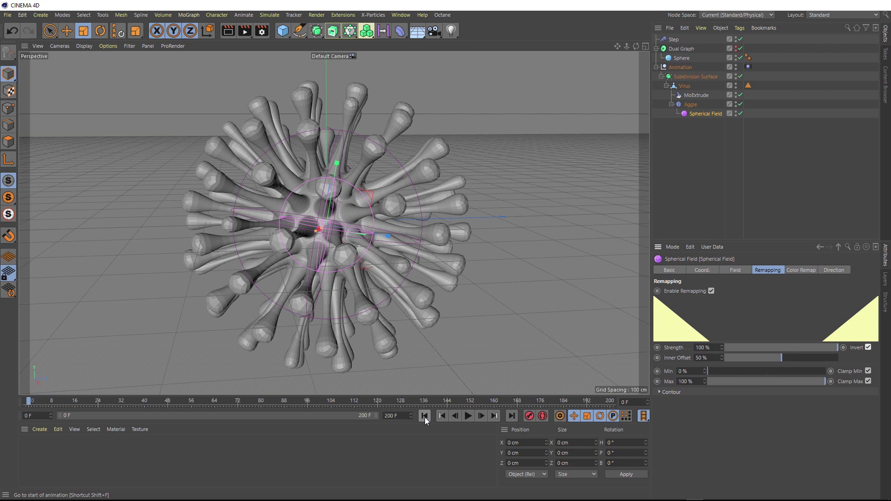
pyautogui.click(466, 415)
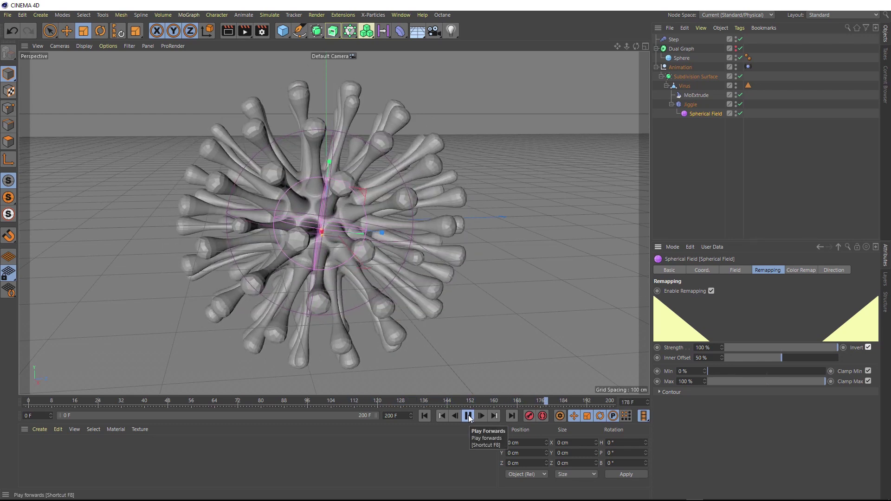
pyautogui.click(468, 415)
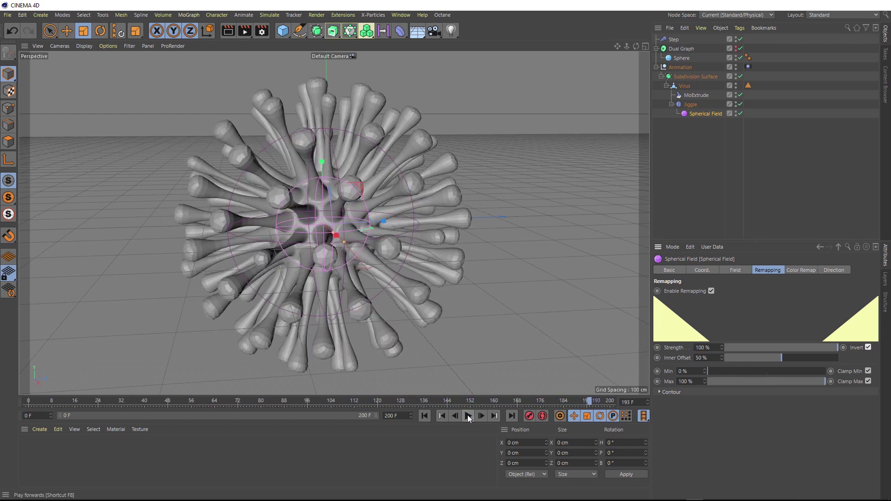
pyautogui.click(424, 415)
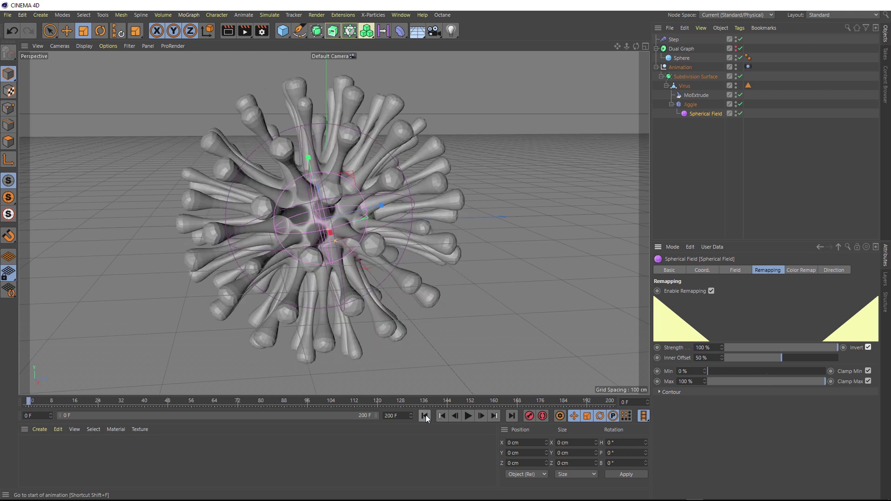
# Set Jiggle Stiffness to 17 %, Structural to 37 % and Drag to 23 %
pyautogui.click(691, 105)
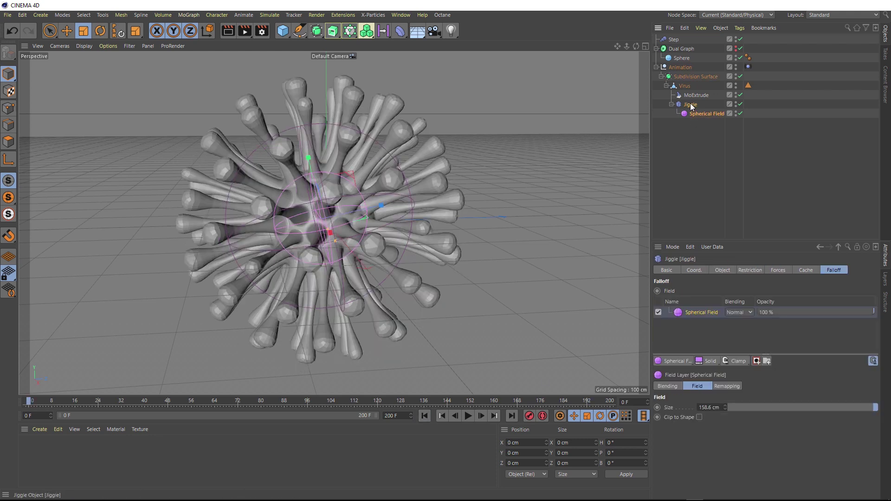
pyautogui.click(722, 270)
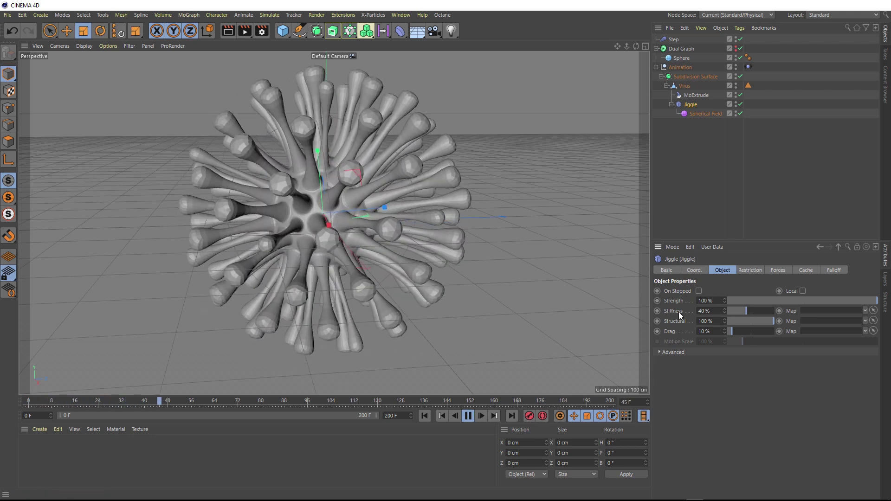
pyautogui.moveTo(747, 312); pyautogui.dragTo(736, 313)
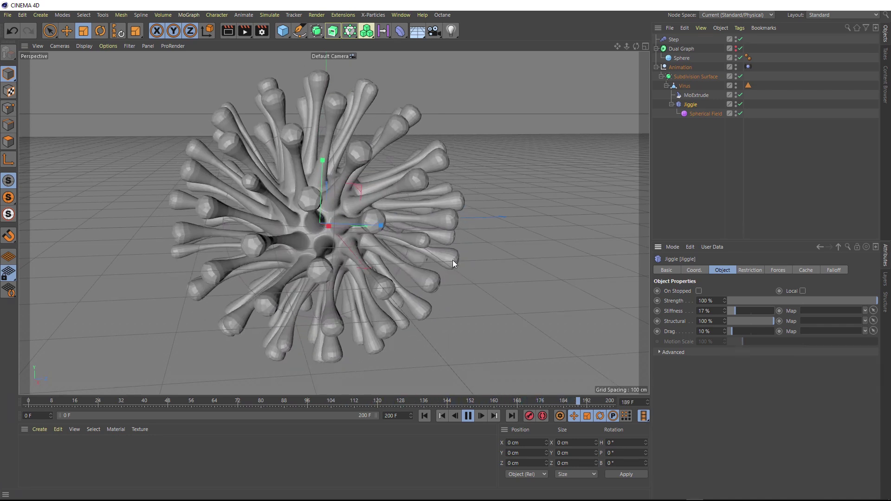
pyautogui.moveTo(754, 321); pyautogui.dragTo(751, 322)
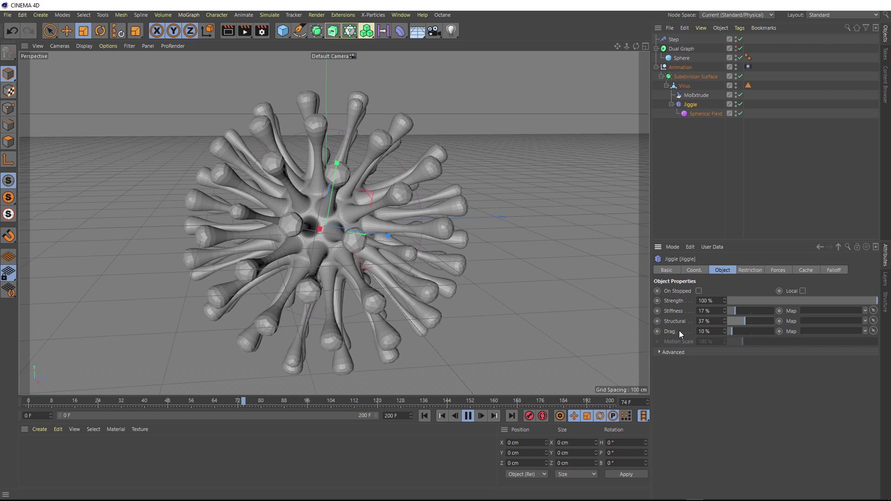
pyautogui.click(738, 332)
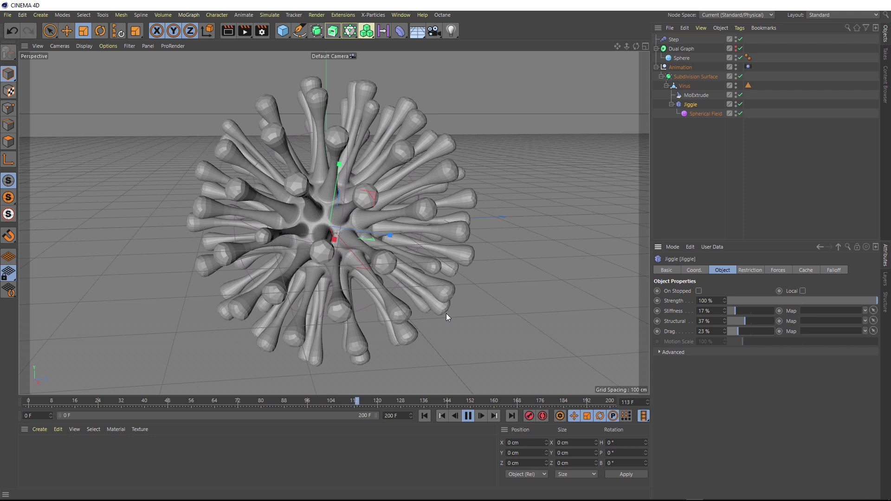
pyautogui.click(467, 416)
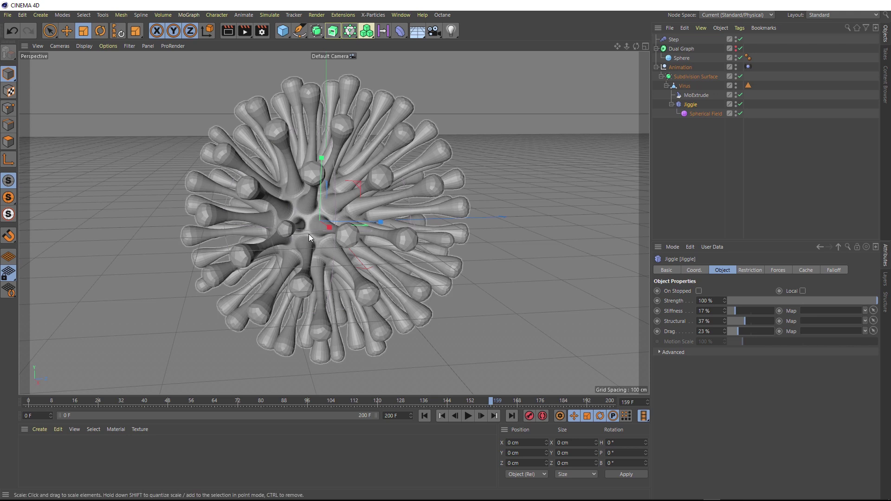
# Add a Smoothing deformer to Virus below Jiggle and play the animation
pyautogui.click(685, 86)
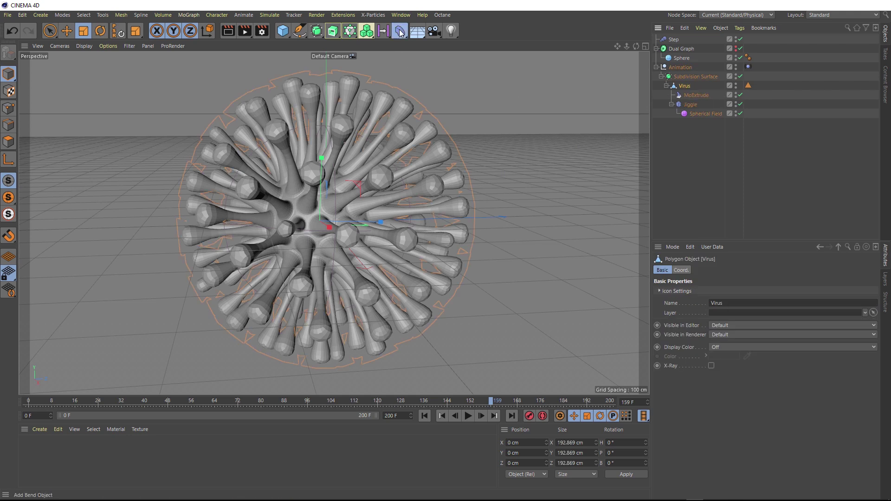
pyautogui.click(400, 32)
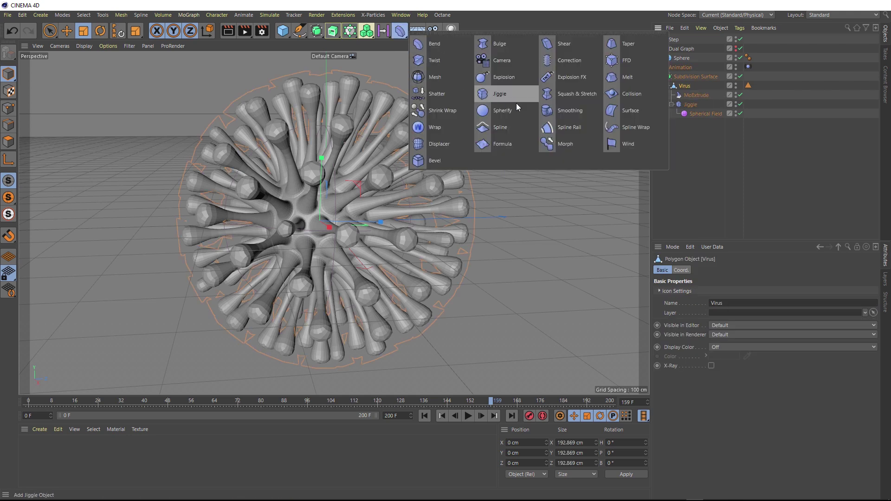
pyautogui.click(578, 114)
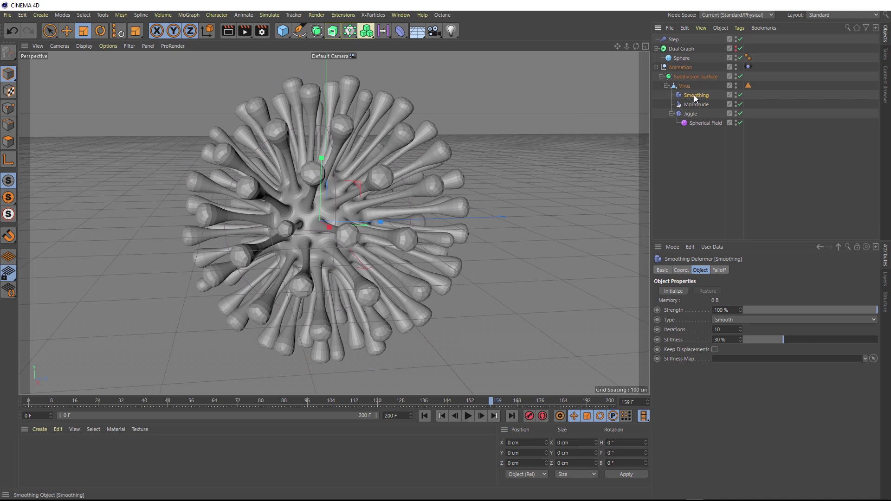
pyautogui.click(672, 114)
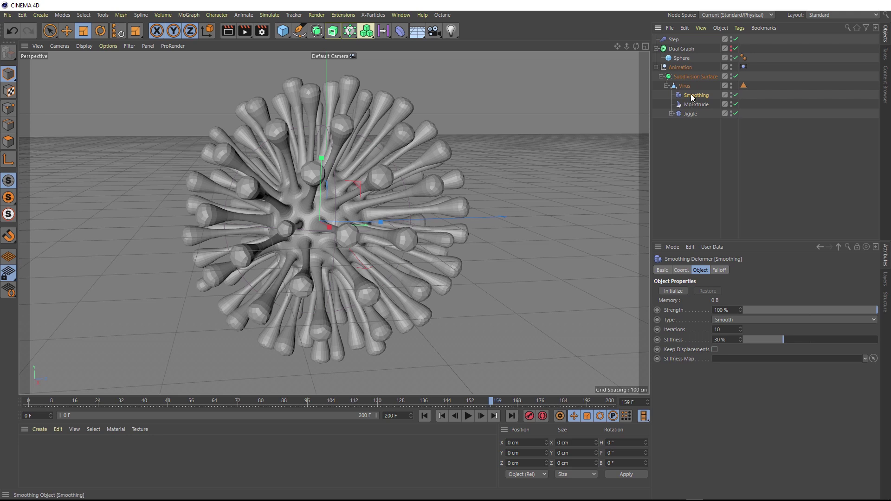
pyautogui.moveTo(689, 121); pyautogui.dragTo(689, 121)
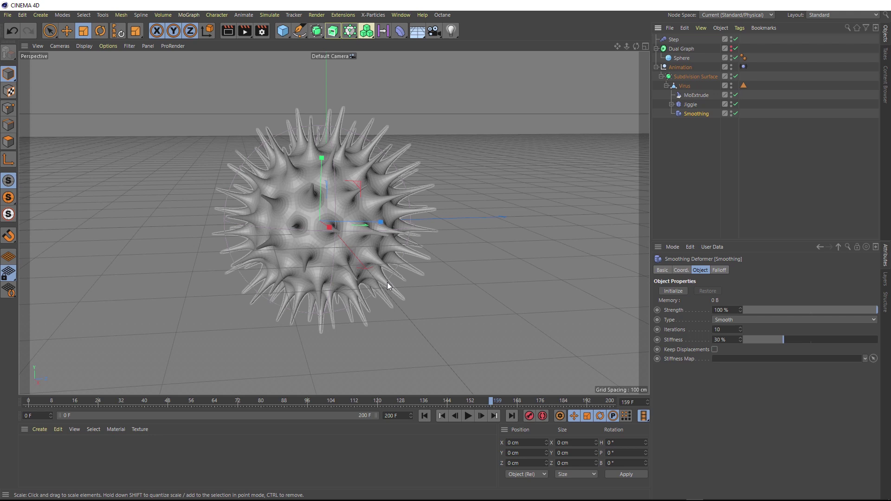
pyautogui.click(425, 418)
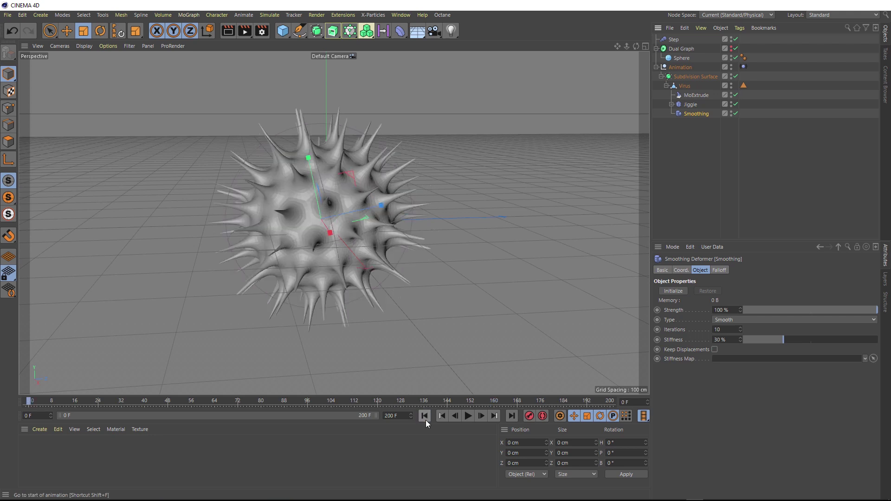
pyautogui.click(468, 418)
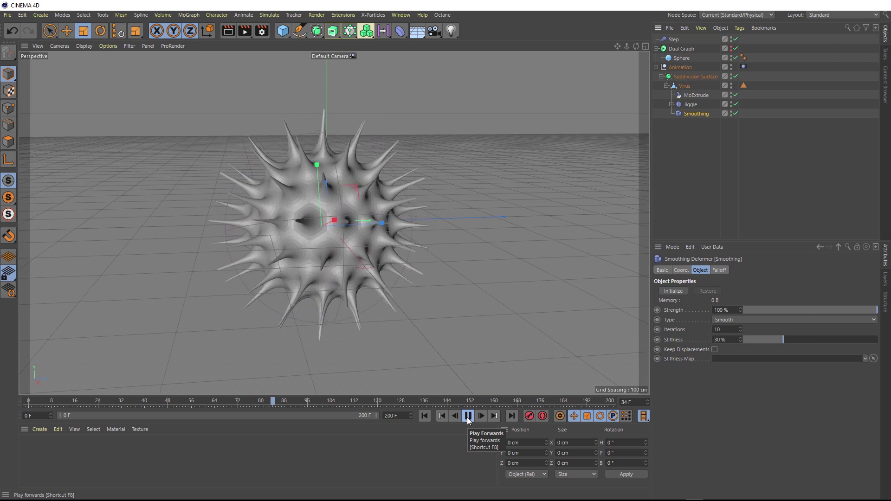
# Stop at frame 0 and set Smoothing Strength to 52 % and Stiffness to 23 %
pyautogui.click(468, 416)
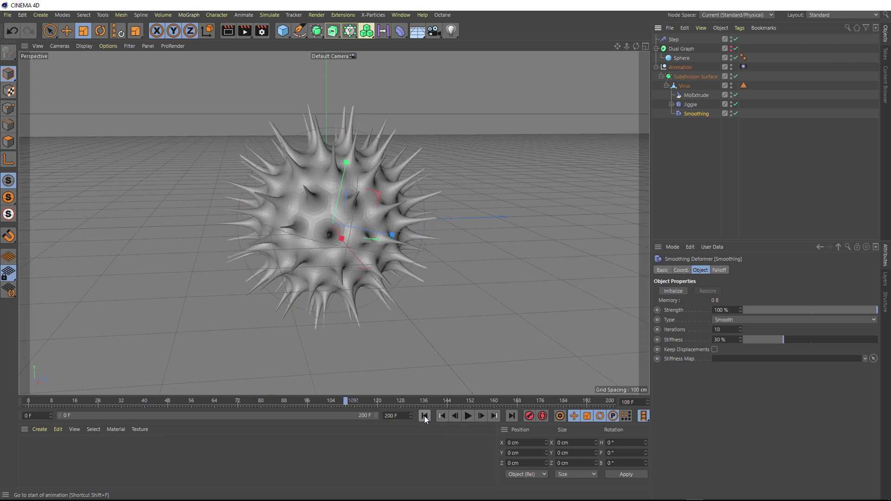
pyautogui.click(424, 416)
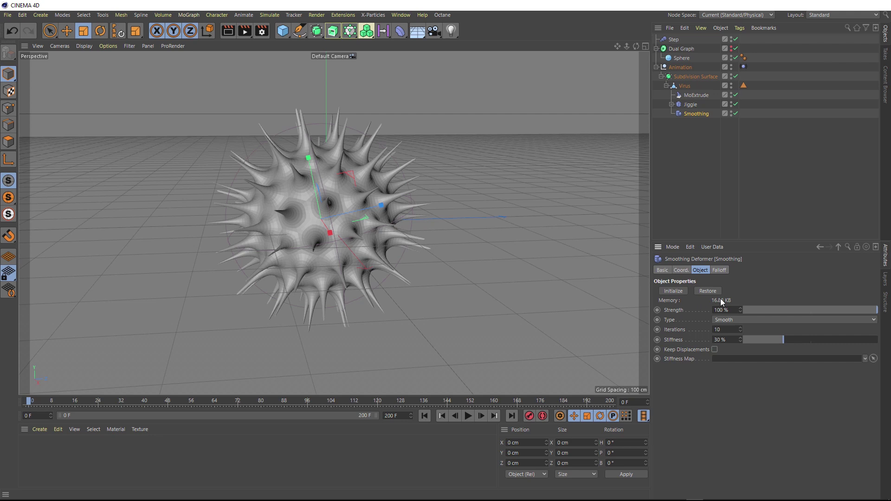
pyautogui.moveTo(861, 310); pyautogui.dragTo(778, 341)
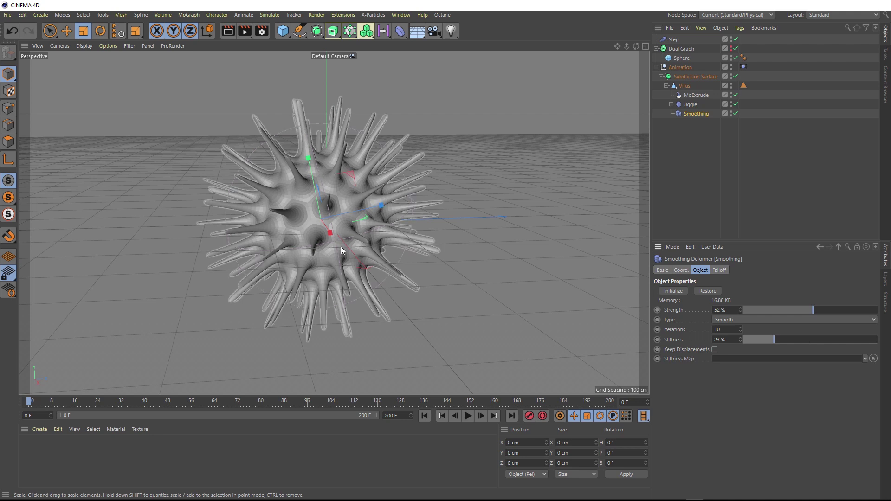
pyautogui.click(719, 271)
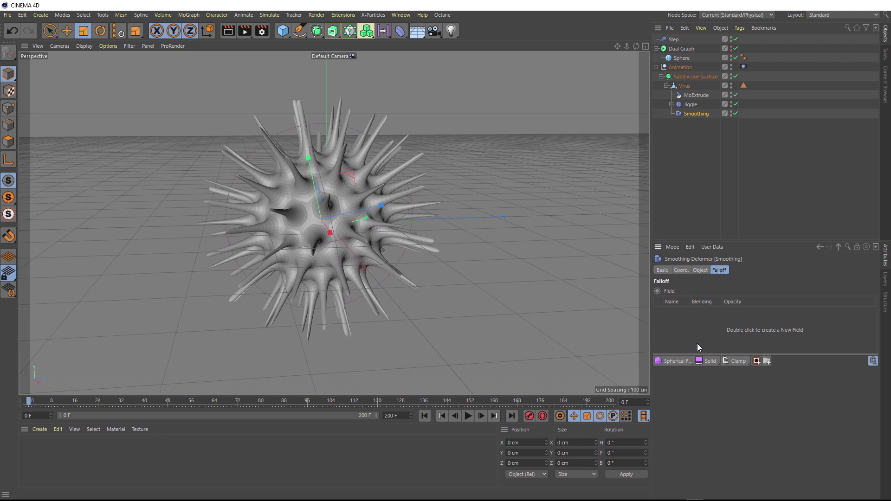
# Add a Spherical Field to the Smoothing falloff and scale it around the virus center
pyautogui.click(667, 361)
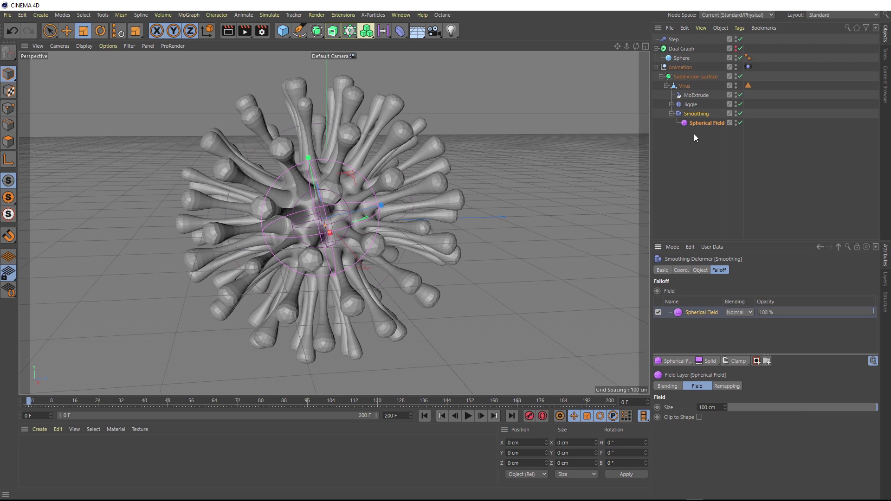
pyautogui.click(695, 124)
pyautogui.moveTo(321, 227); pyautogui.dragTo(344, 234)
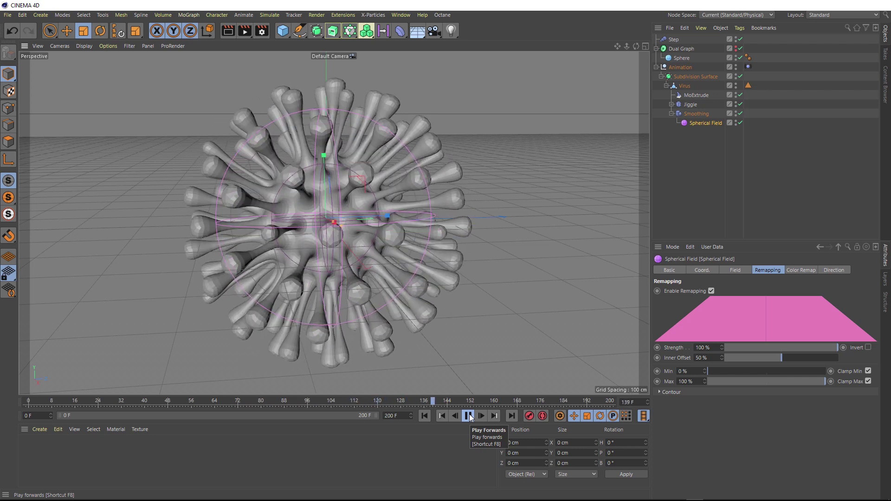
# Check Jiggle's field and the Subdivision Surface levels, then replay the animation with nothing selected
pyautogui.click(468, 416)
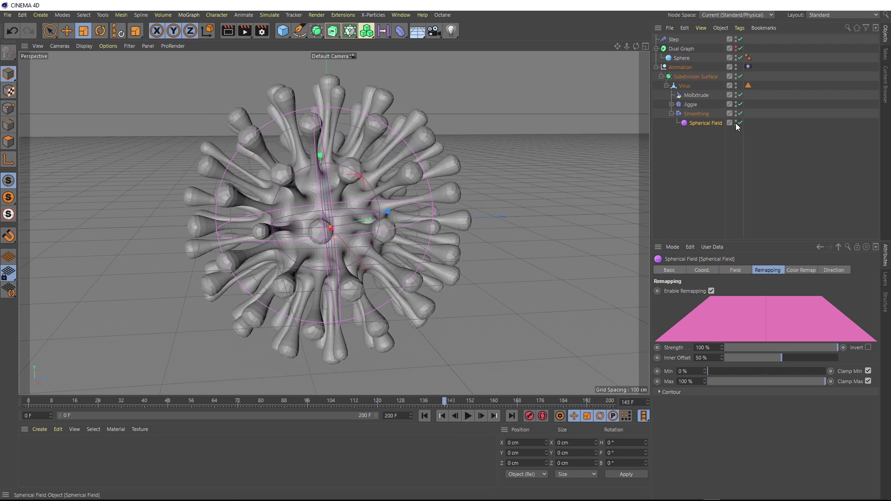
pyautogui.click(672, 105)
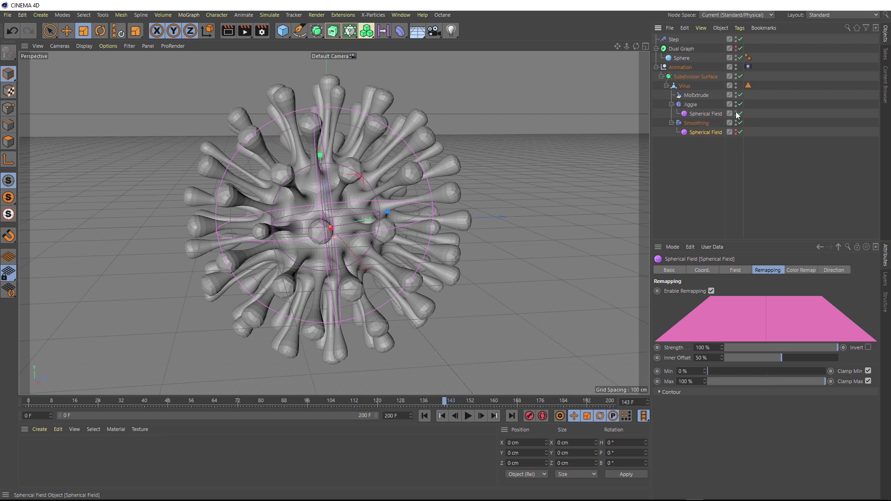
pyautogui.click(754, 137)
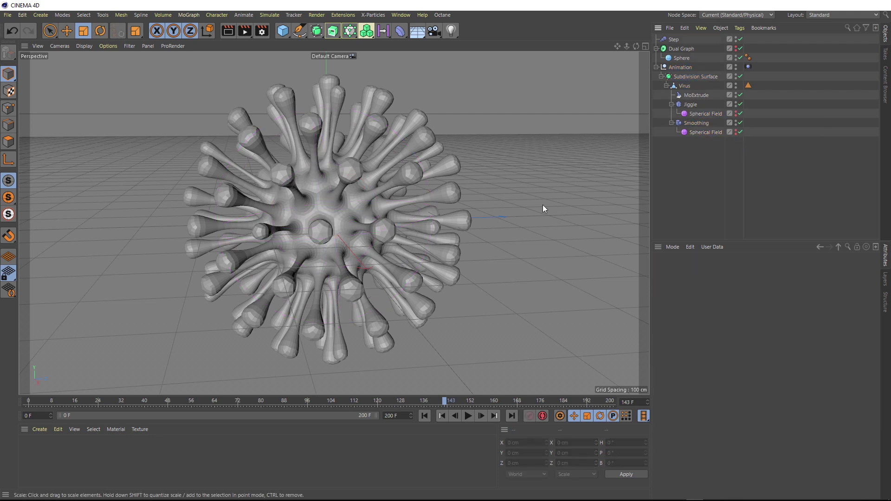
pyautogui.click(689, 78)
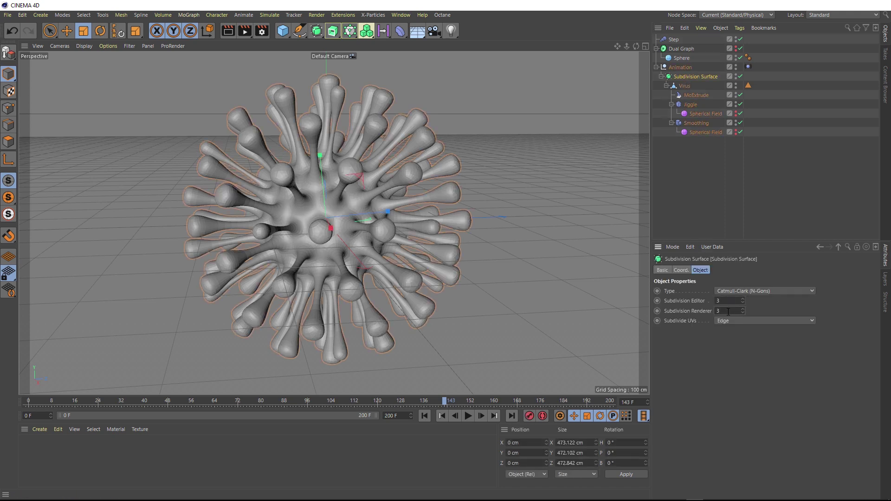
pyautogui.click(595, 378)
pyautogui.click(468, 416)
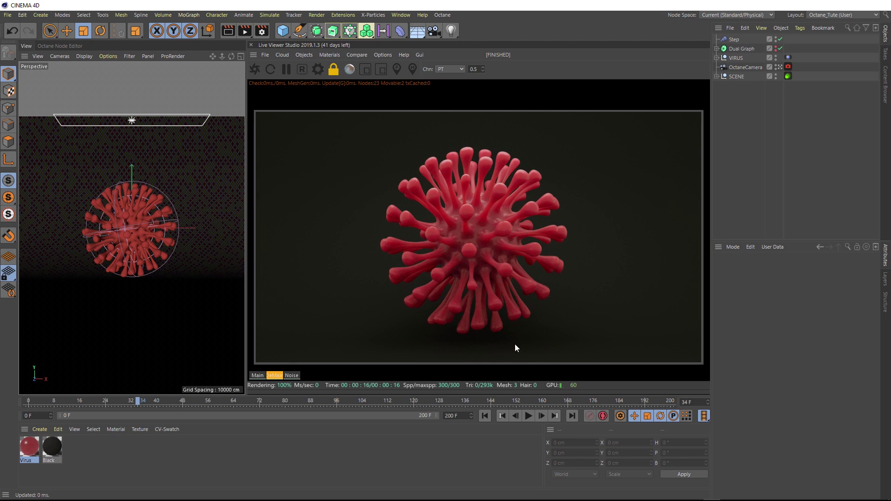
# Play the animation in the Octane Live Viewer, stopping around frame 135
pyautogui.click(529, 414)
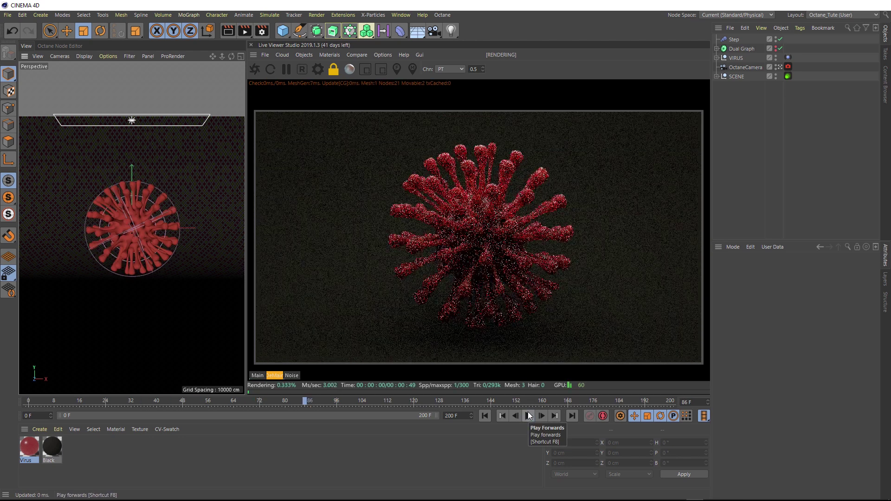
pyautogui.click(530, 414)
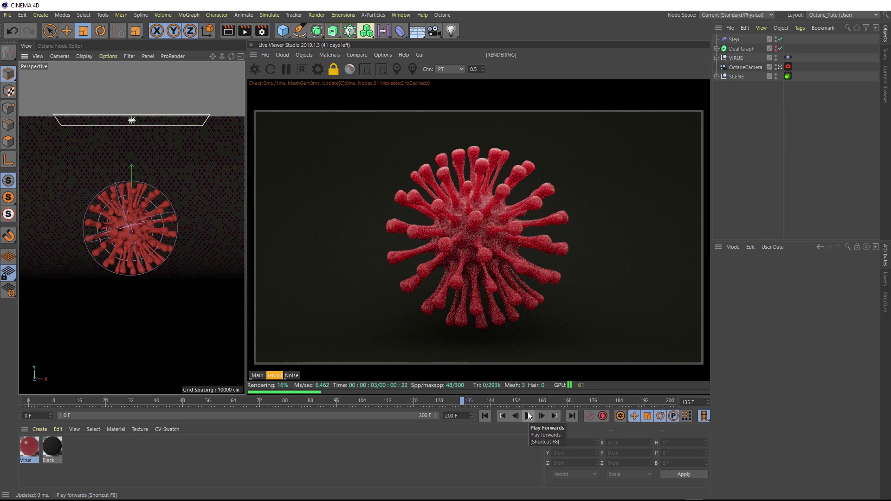